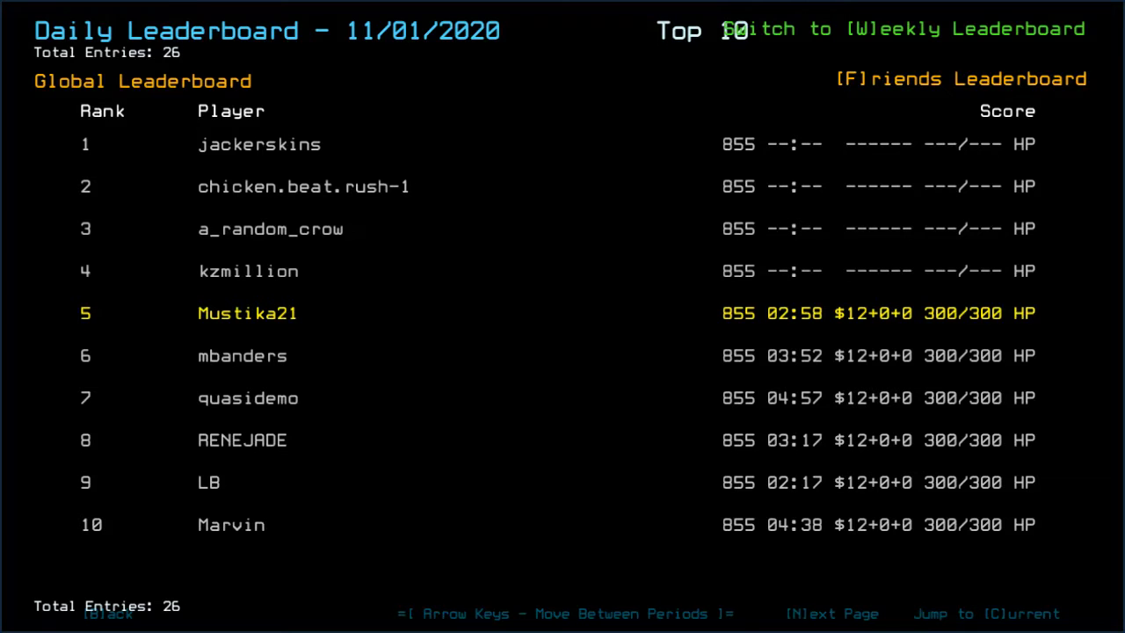
# Check and reload the 11/02/2020 board, then show ranks 11–20 for 11/01/2020.
pyautogui.press('Right')
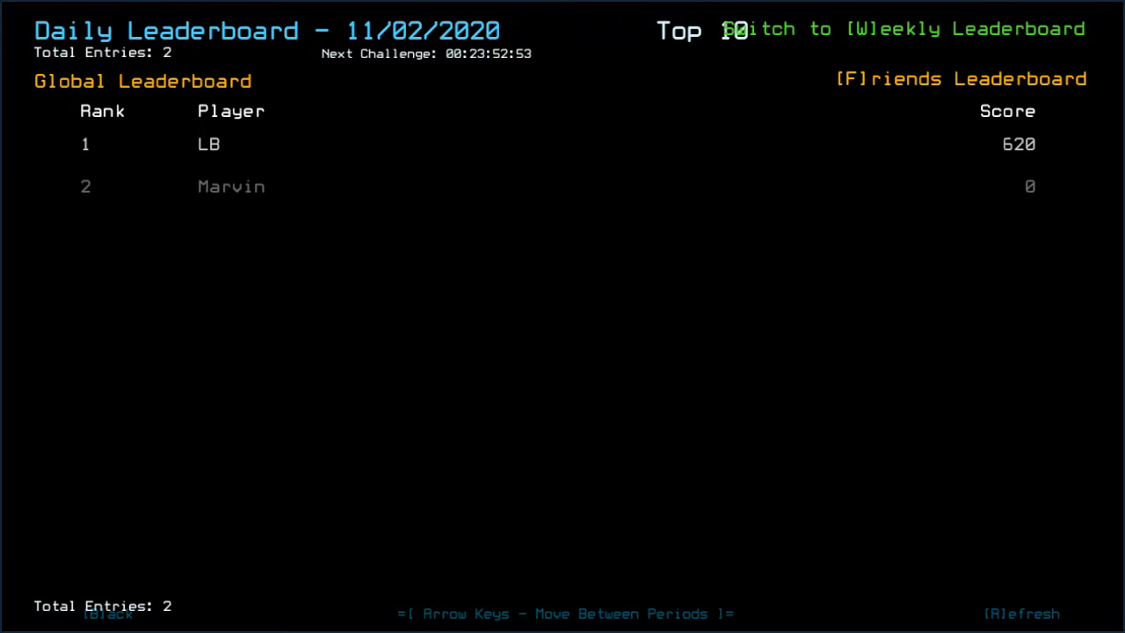
pyautogui.press('r')
pyautogui.press('Left')
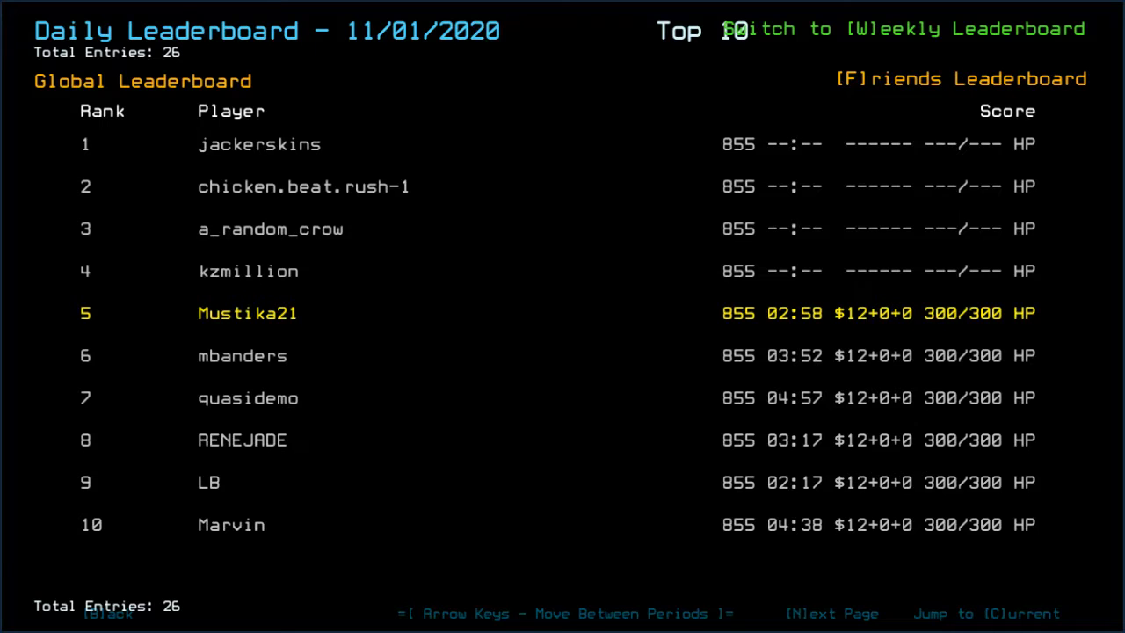
pyautogui.press('n')
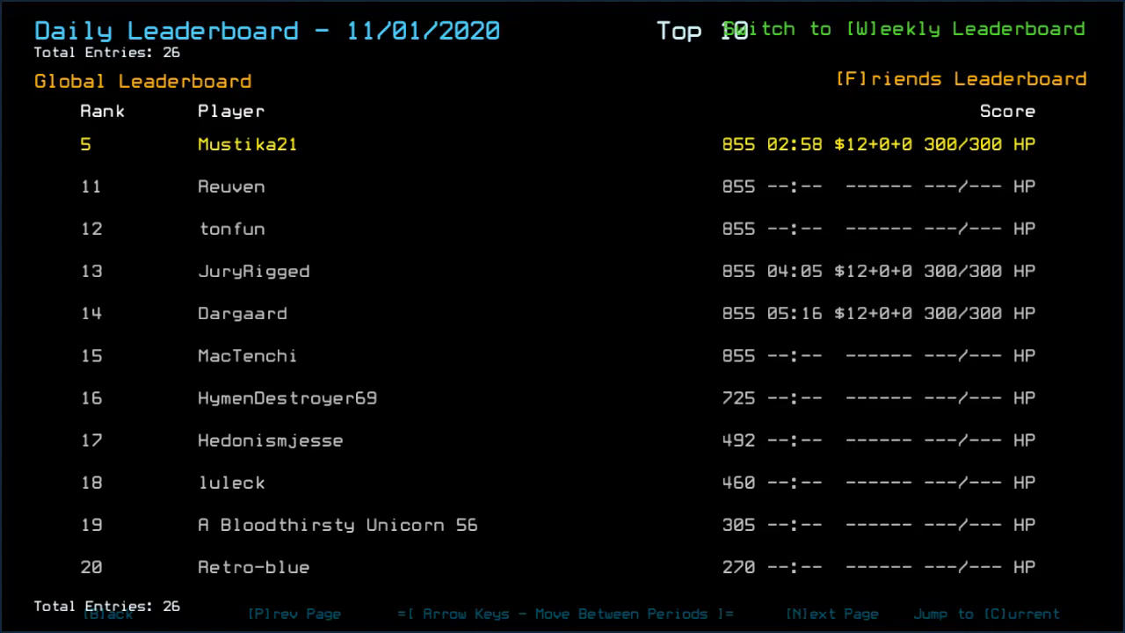
# View the friends-only leaderboard, then return to the ship screen with Twiki, Abby and Noah docked.
pyautogui.press('f')
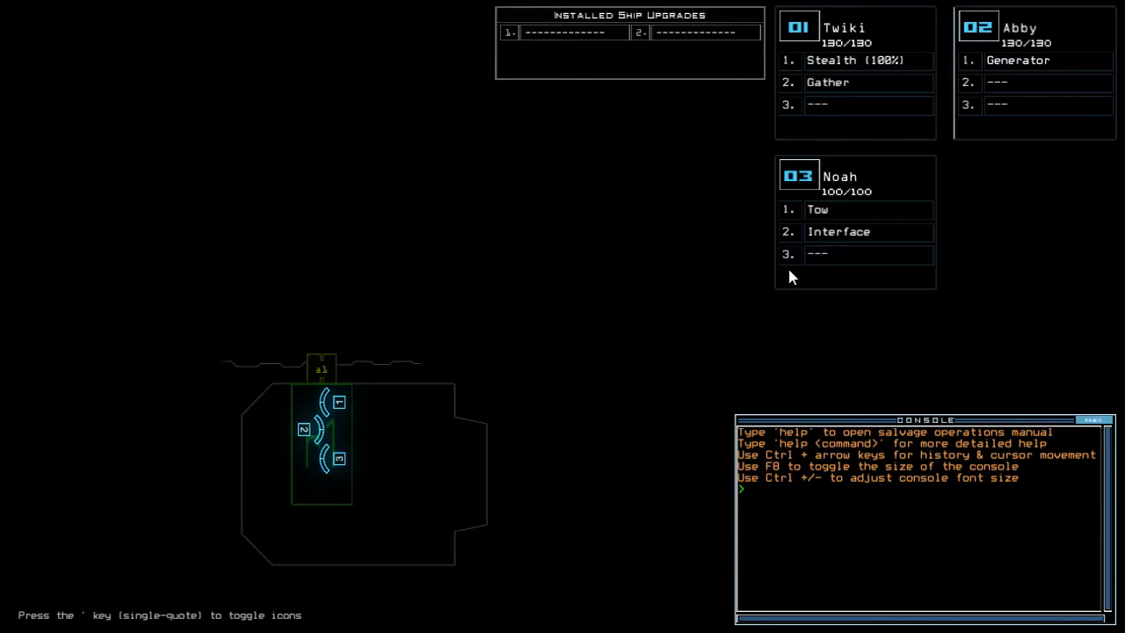
# Set Far View to Simple, Quality to Medium and Clutter to Few, then resume the mission.
pyautogui.press('Escape')
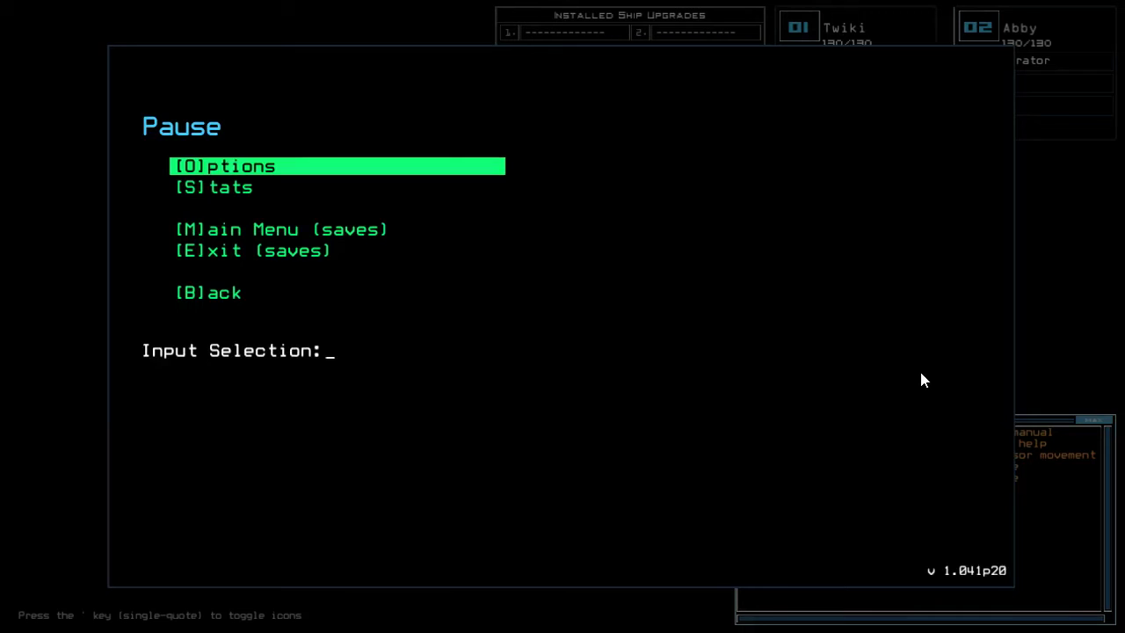
pyautogui.write('o')
pyautogui.press('Return')
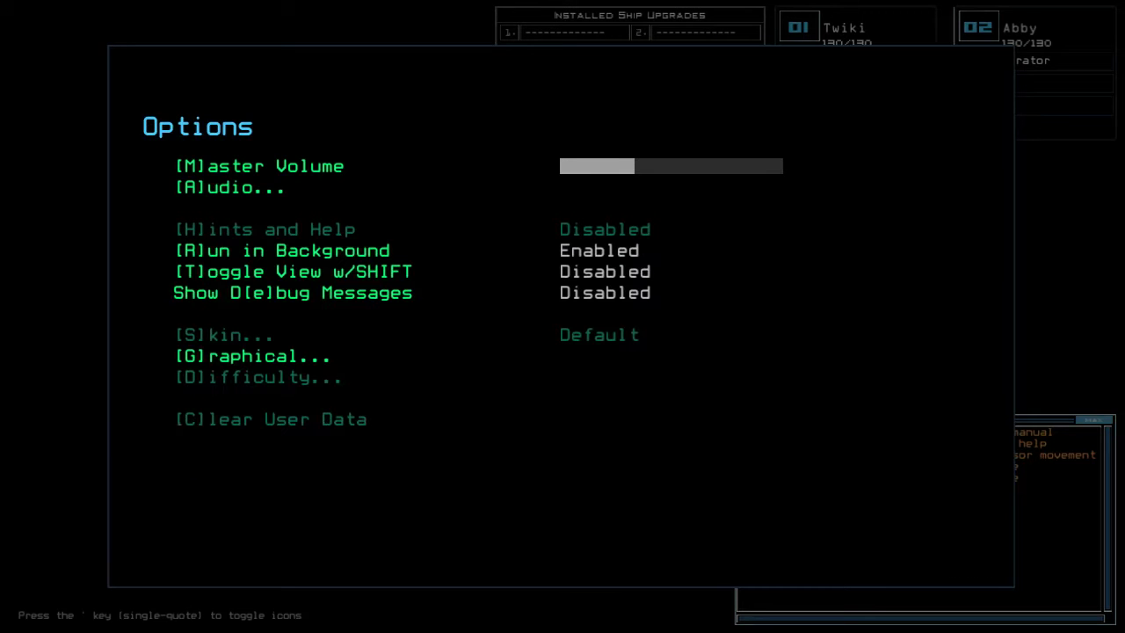
pyautogui.press('g')
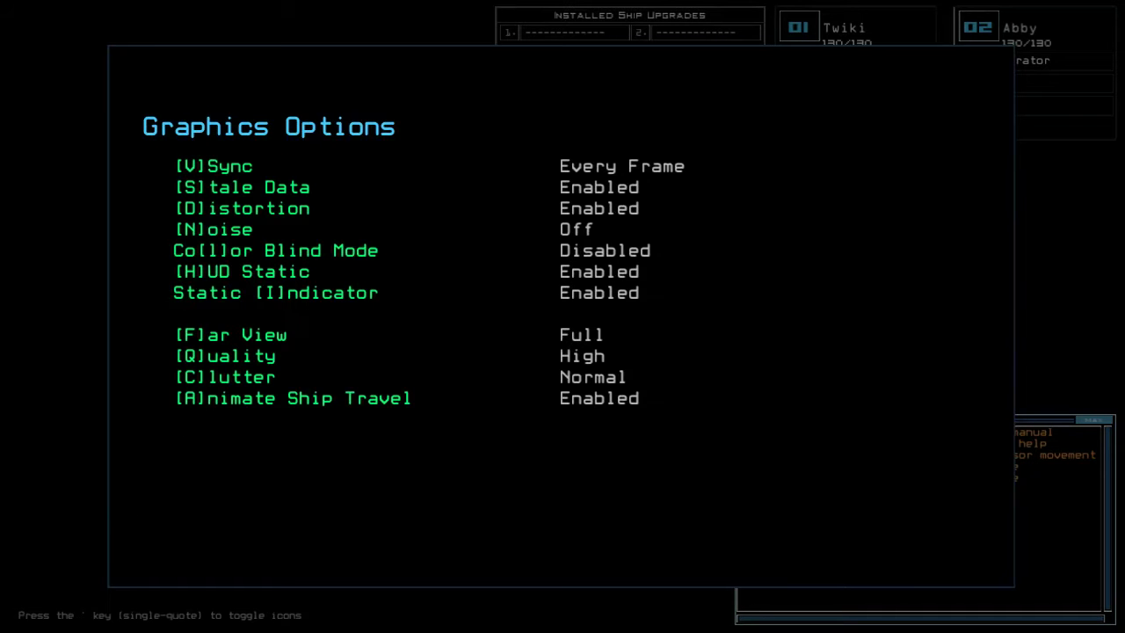
pyautogui.press('f')
pyautogui.press('q')
pyautogui.press('c')
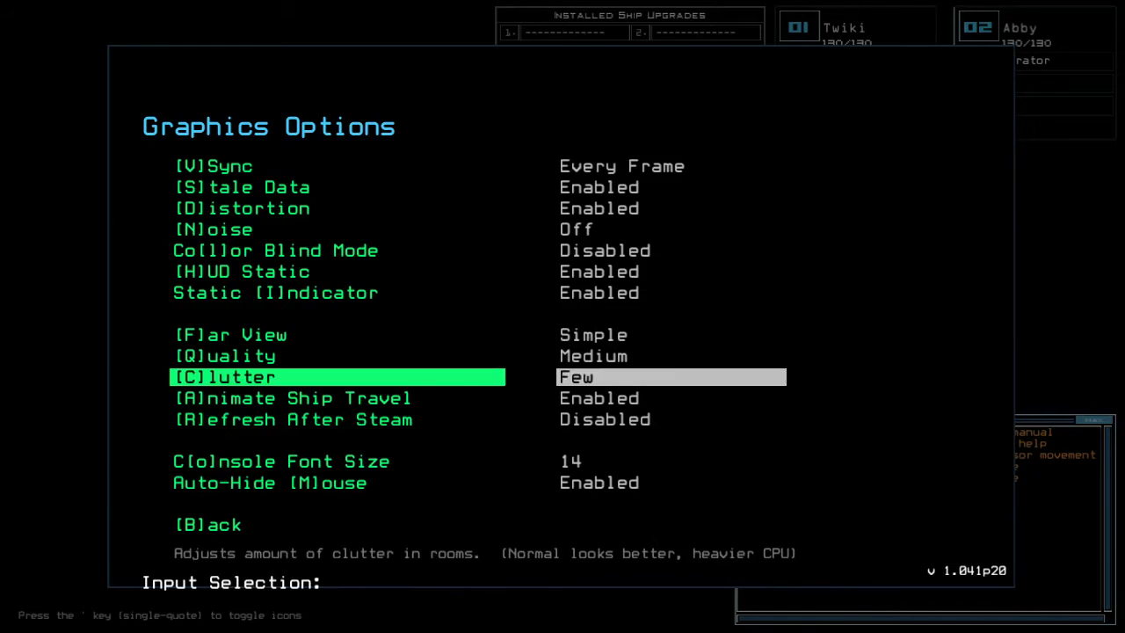
pyautogui.press('b')
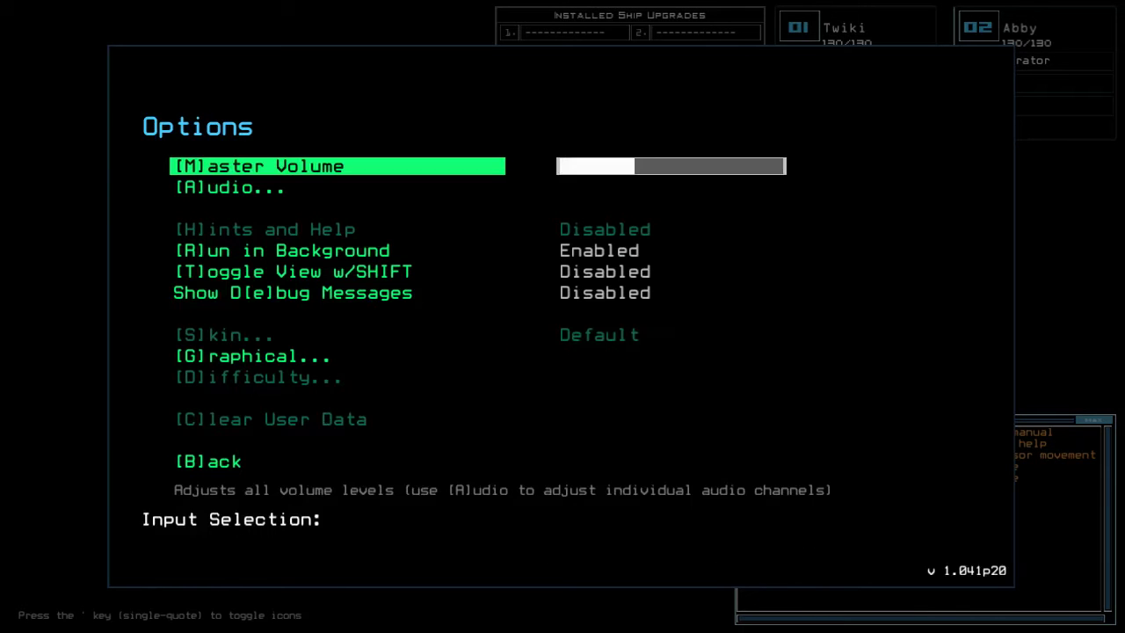
pyautogui.press('b')
pyautogui.write('b')
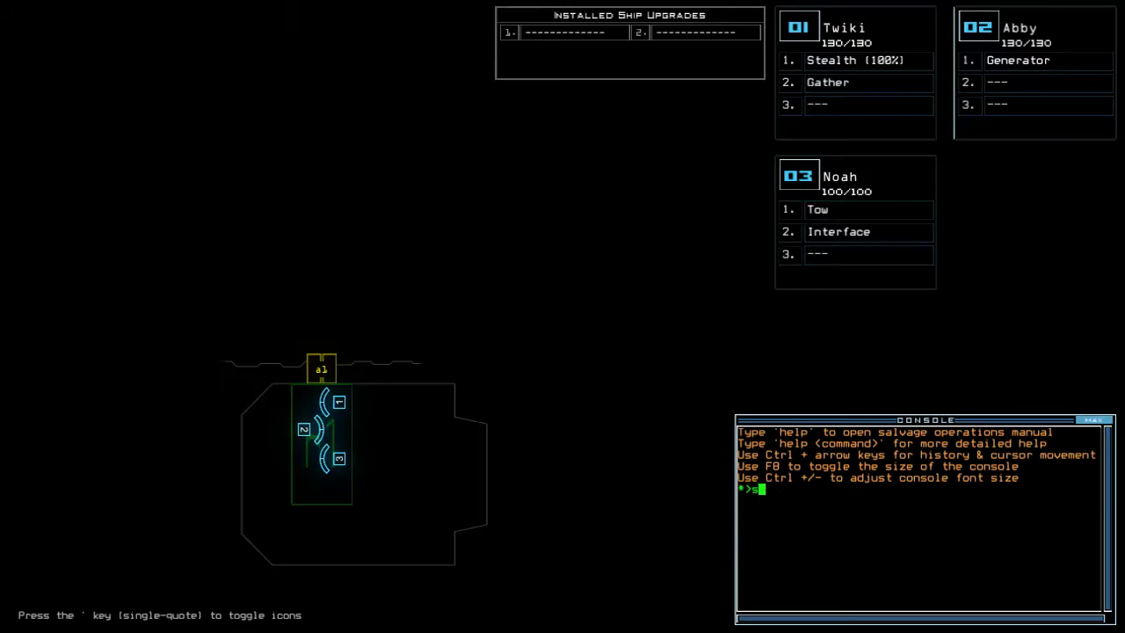
pyautogui.write('status')
# Read the ship status, then swap modules with Abby and Twiki so Noah holds Stealth and Gather.
pyautogui.press('Return')
pyautogui.write('3')
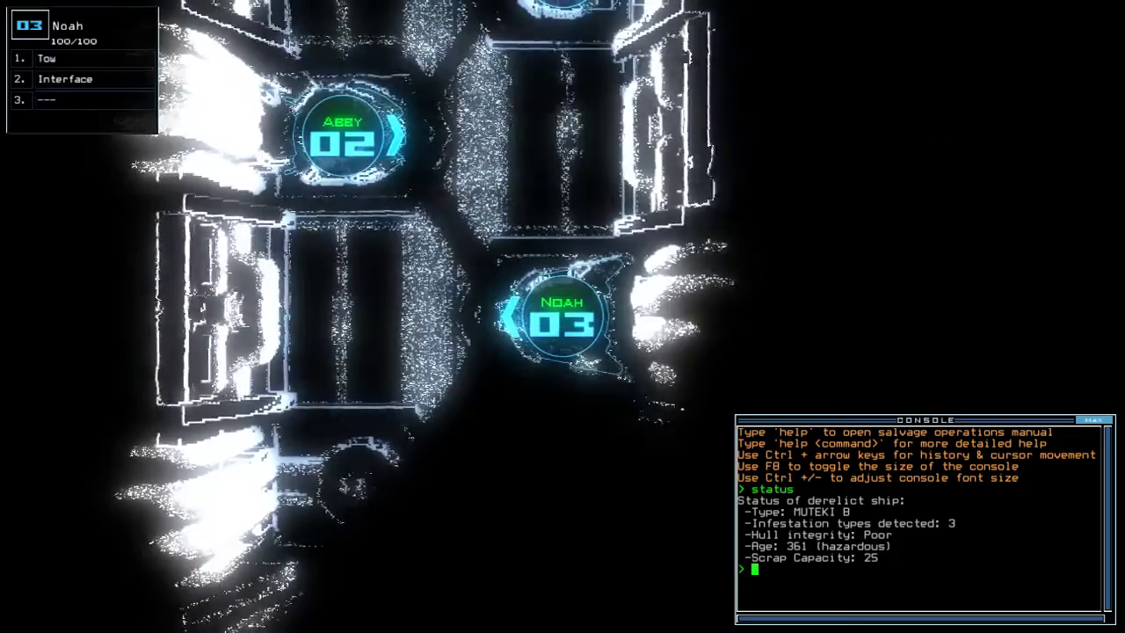
pyautogui.write('swap 3 2')
pyautogui.press('Return')
pyautogui.press('Escape')
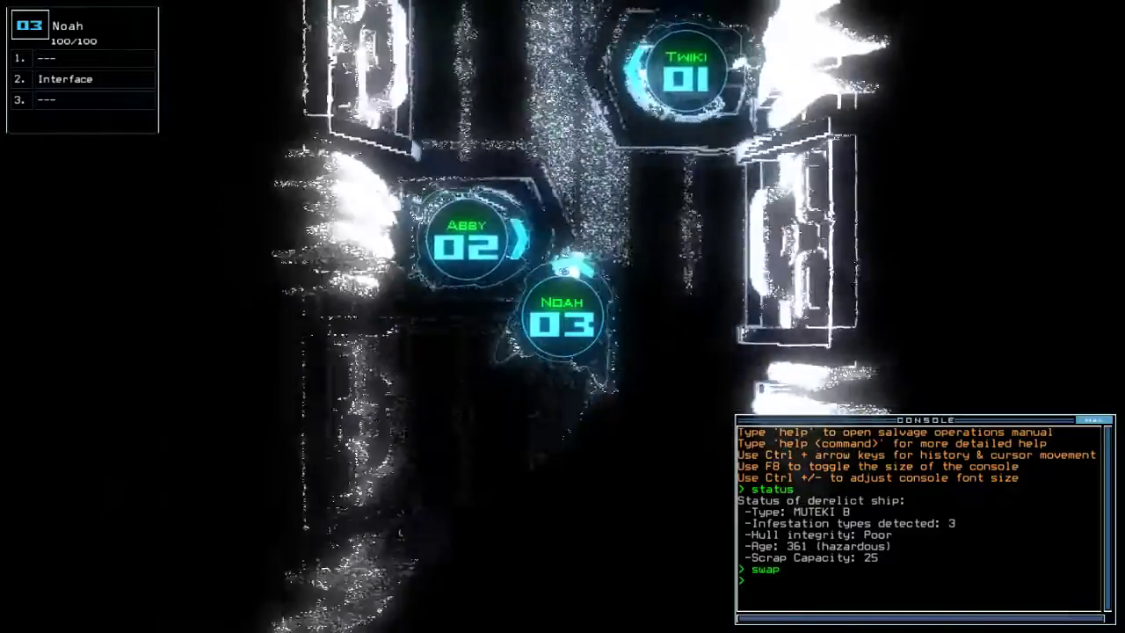
pyautogui.write('swap 3 1')
pyautogui.press('Return')
pyautogui.hotkey('ctrl', 'Return')
pyautogui.press('Escape')
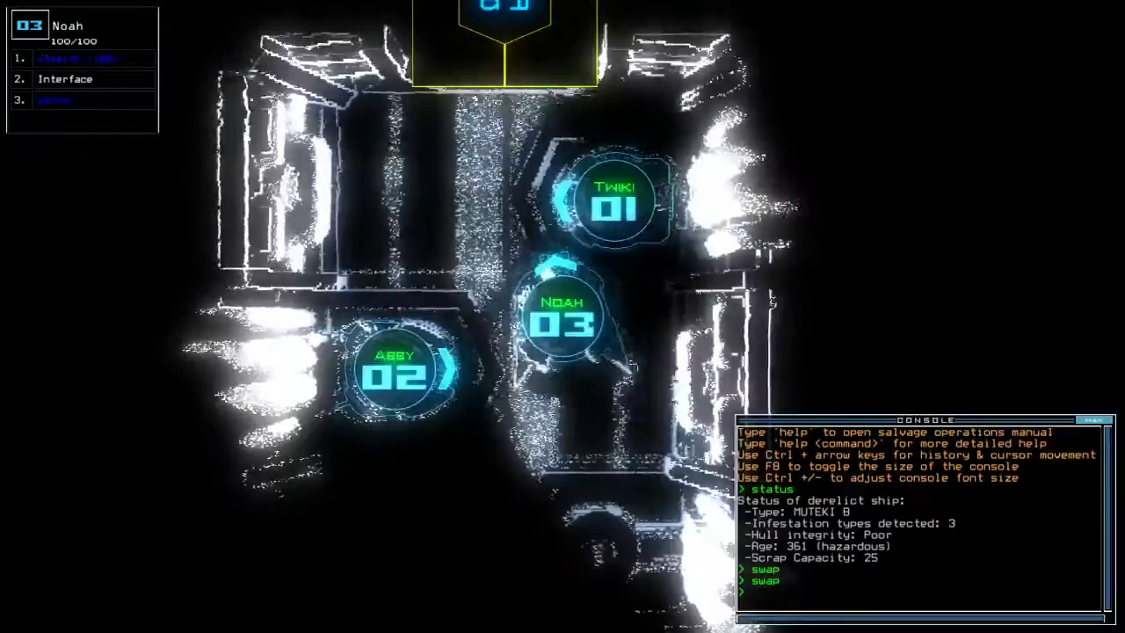
# Check Twiki's, Abby's and Noah's camera views, then open and close the alias editor.
pyautogui.press('1')
pyautogui.press('2')
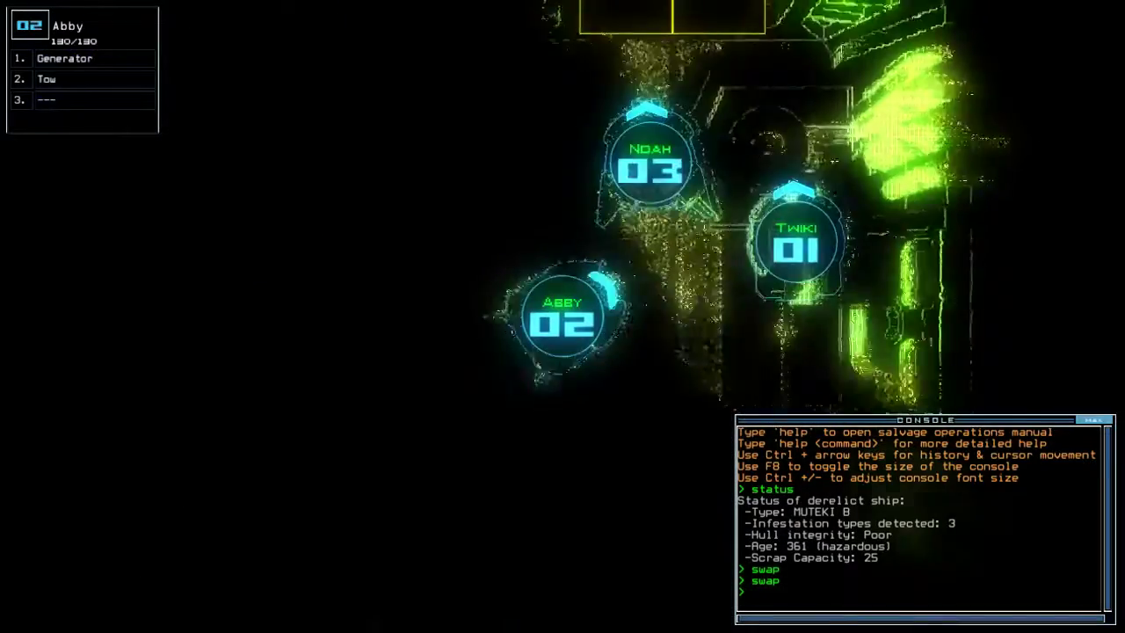
pyautogui.press('3')
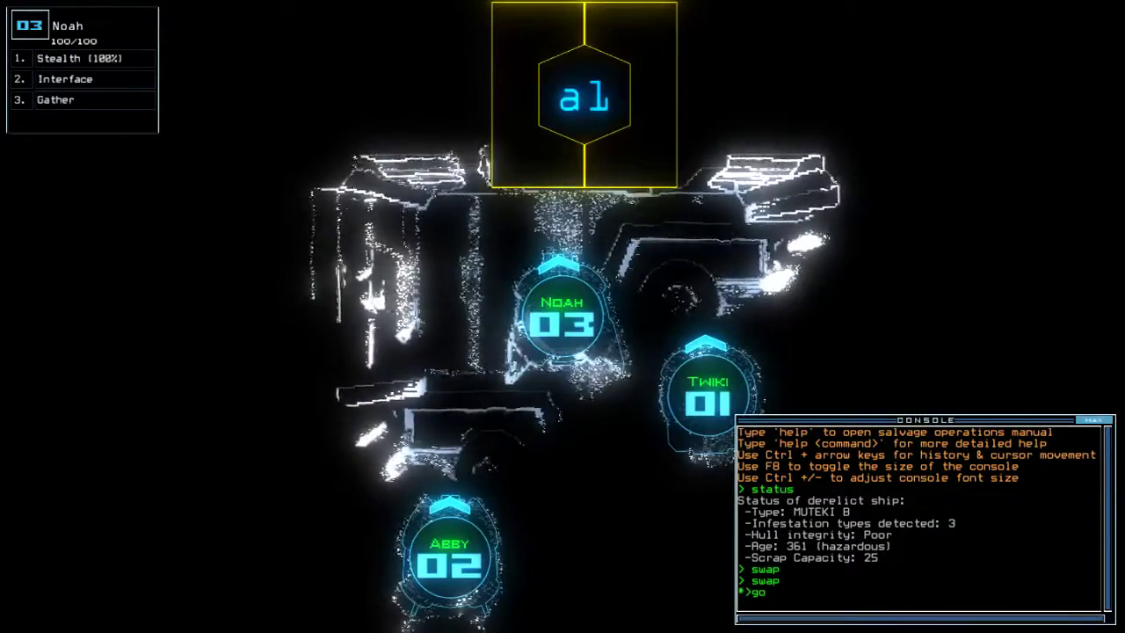
pyautogui.write('alias')
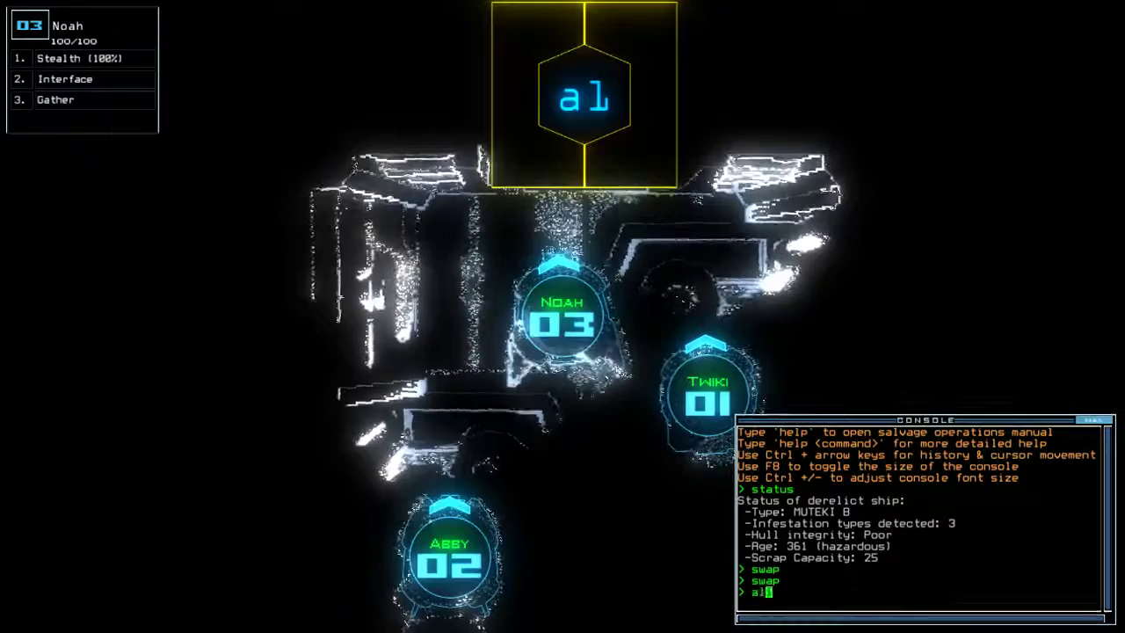
pyautogui.press('Return')
pyautogui.press('Escape')
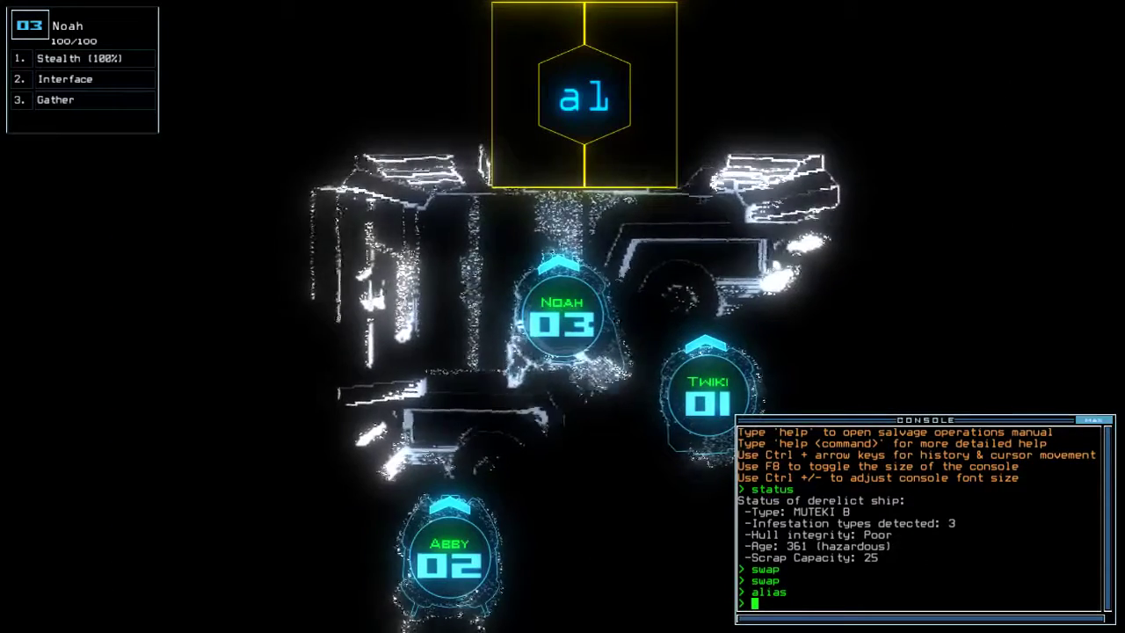
# Inspect the recentred ship schematic, then launch the mission with go.
pyautogui.press('Tab')
pyautogui.press('Left')
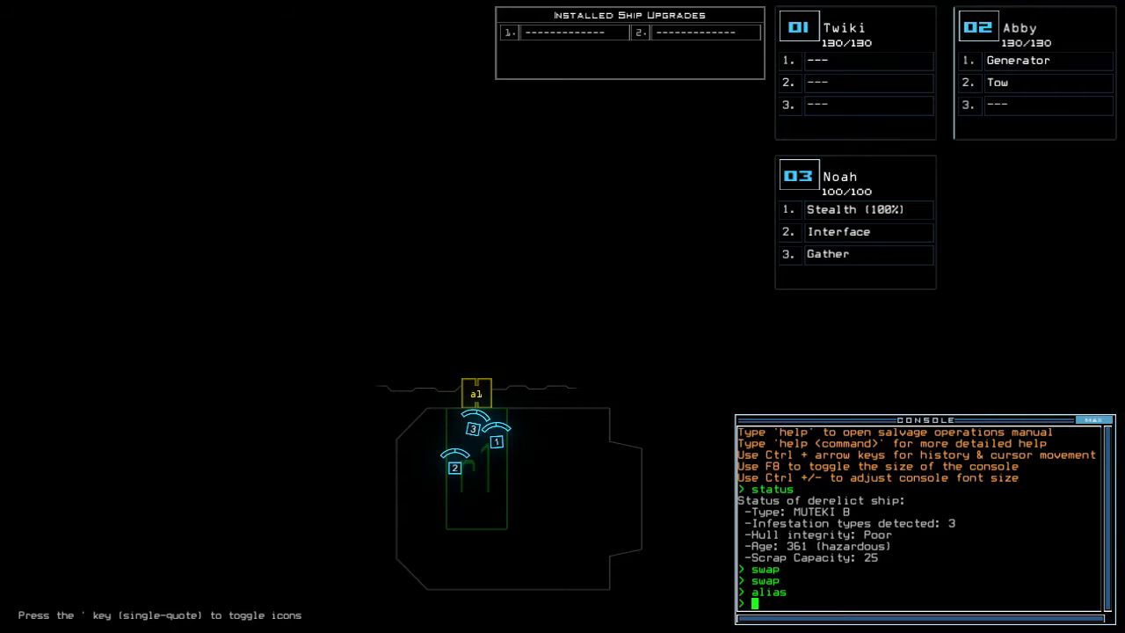
pyautogui.press('space')
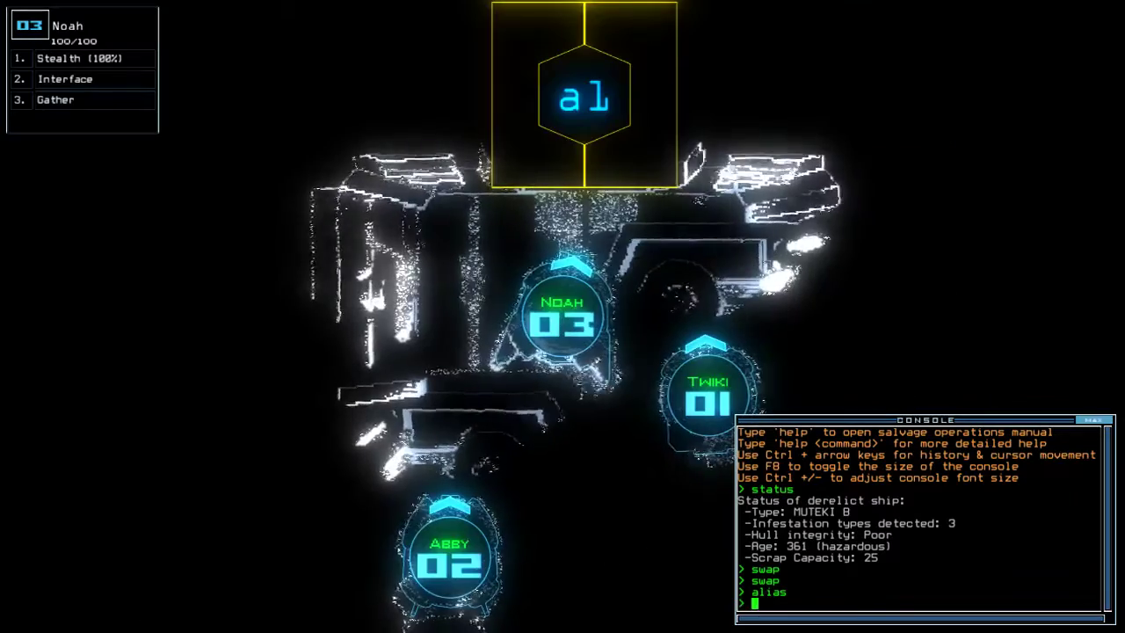
pyautogui.write('go')
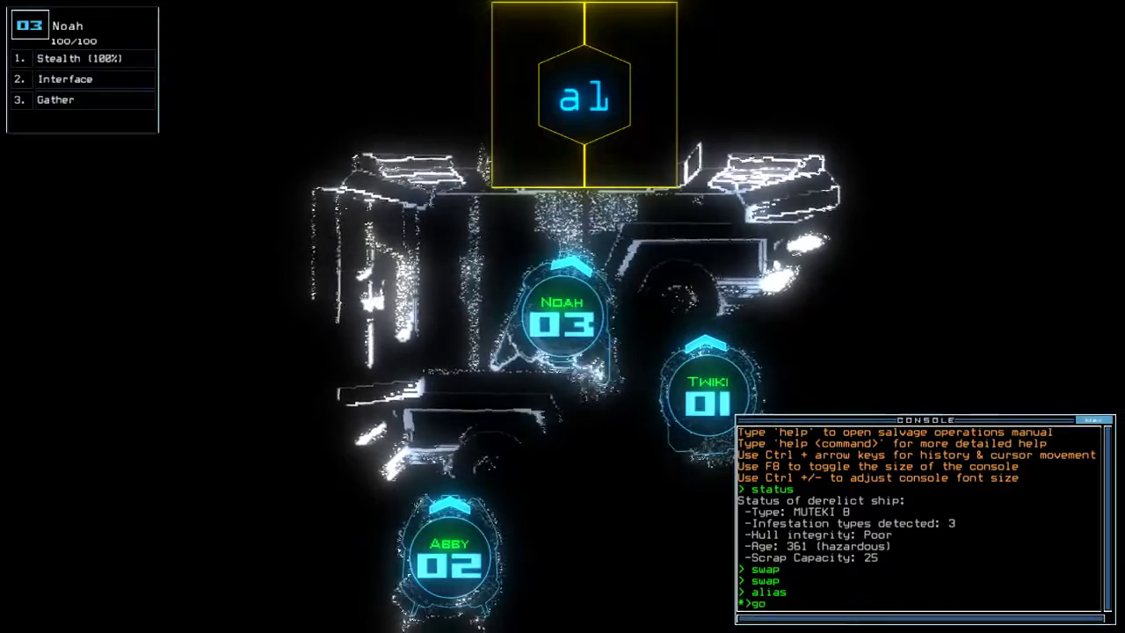
pyautogui.press('Return')
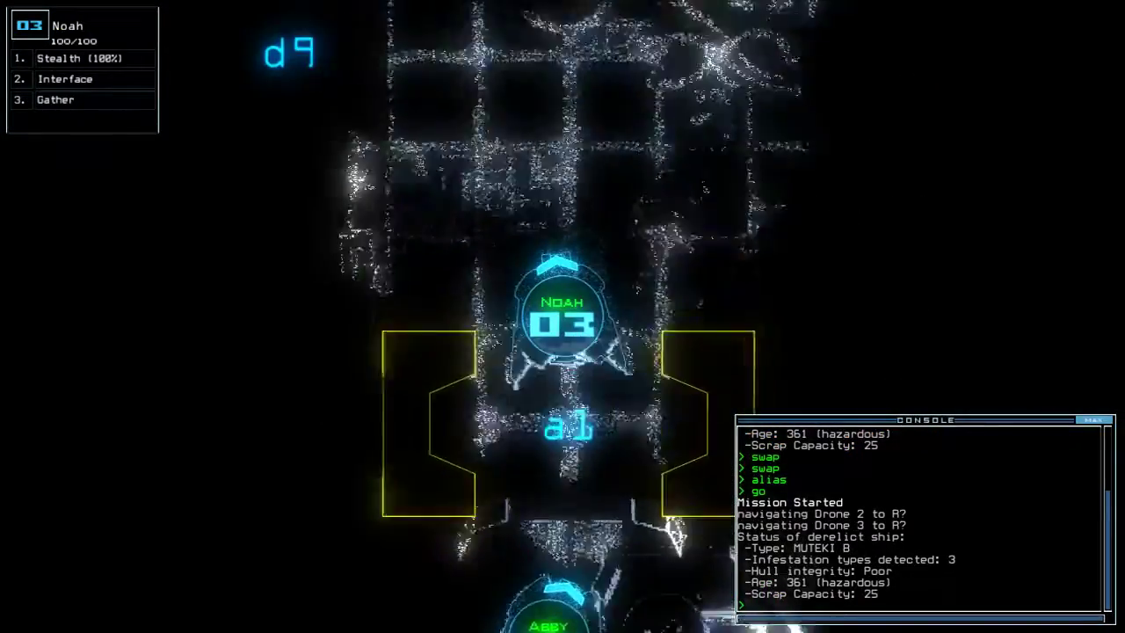
pyautogui.write('g')
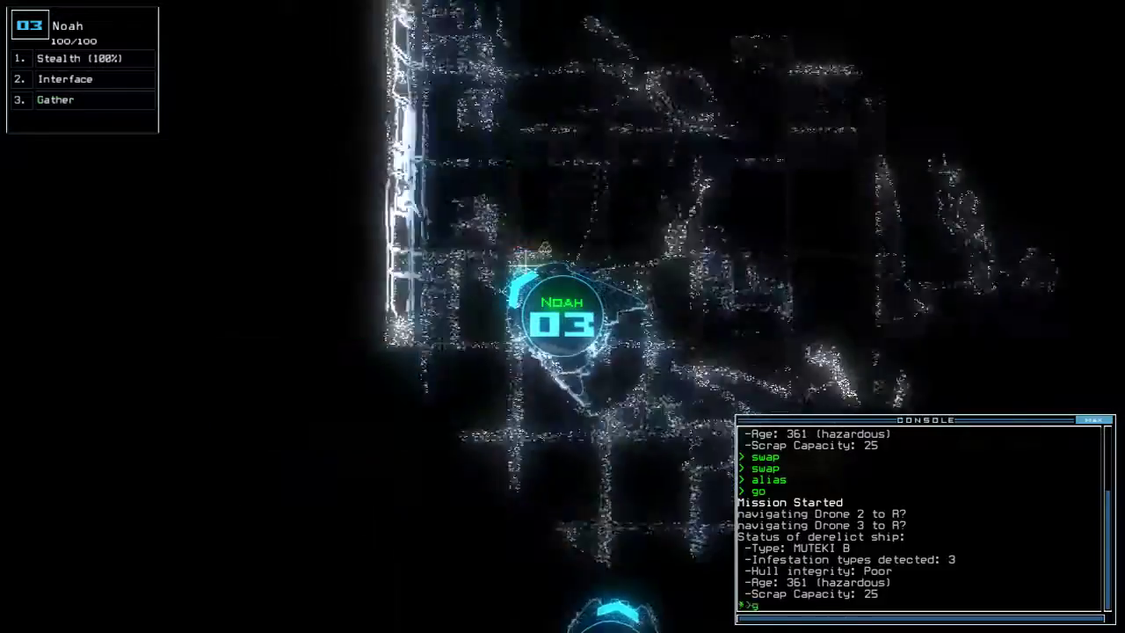
# Gather scrap twice and power up Abby's generator.
pyautogui.press('Return')
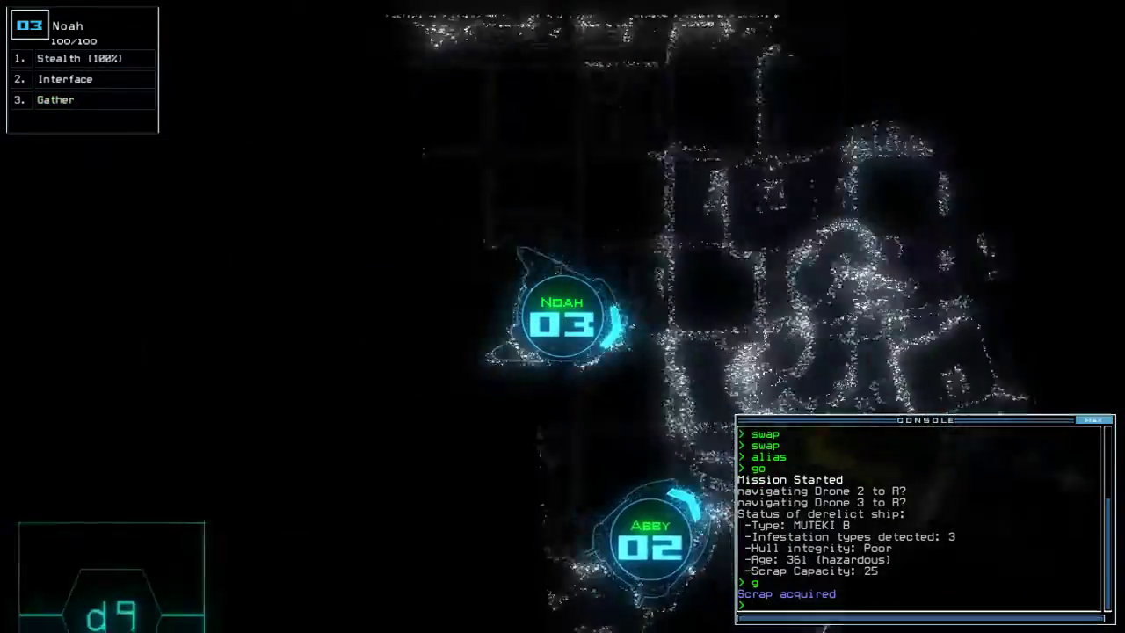
pyautogui.write('2')
pyautogui.write('g')
pyautogui.press('Return')
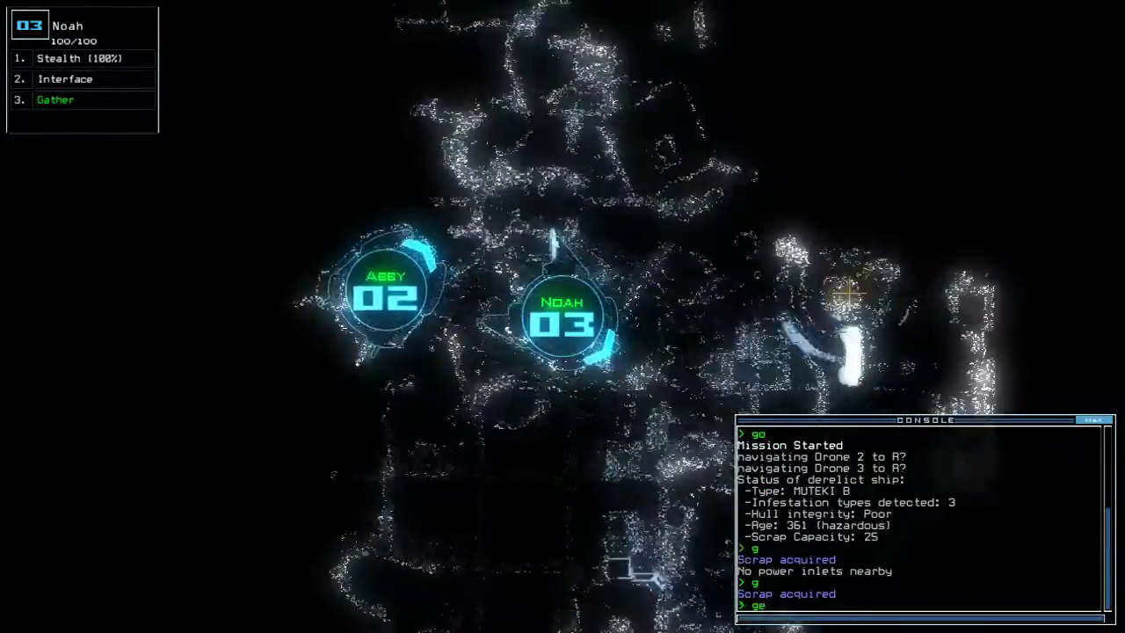
pyautogui.write('generator 2')
pyautogui.press('Return')
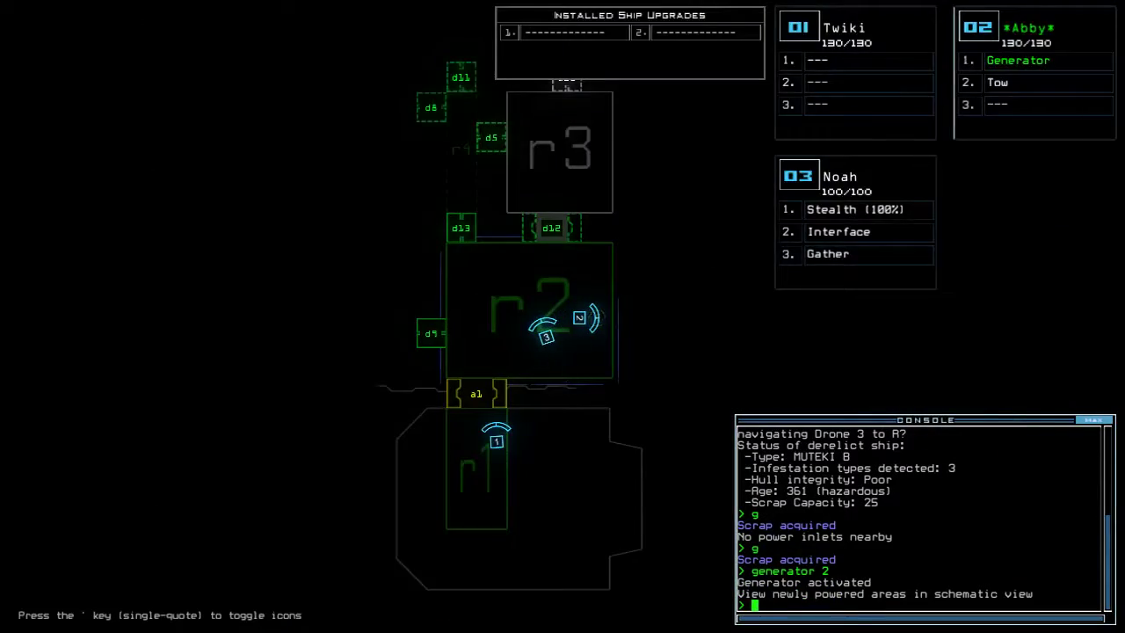
pyautogui.press('space')
pyautogui.write('d9;d9')
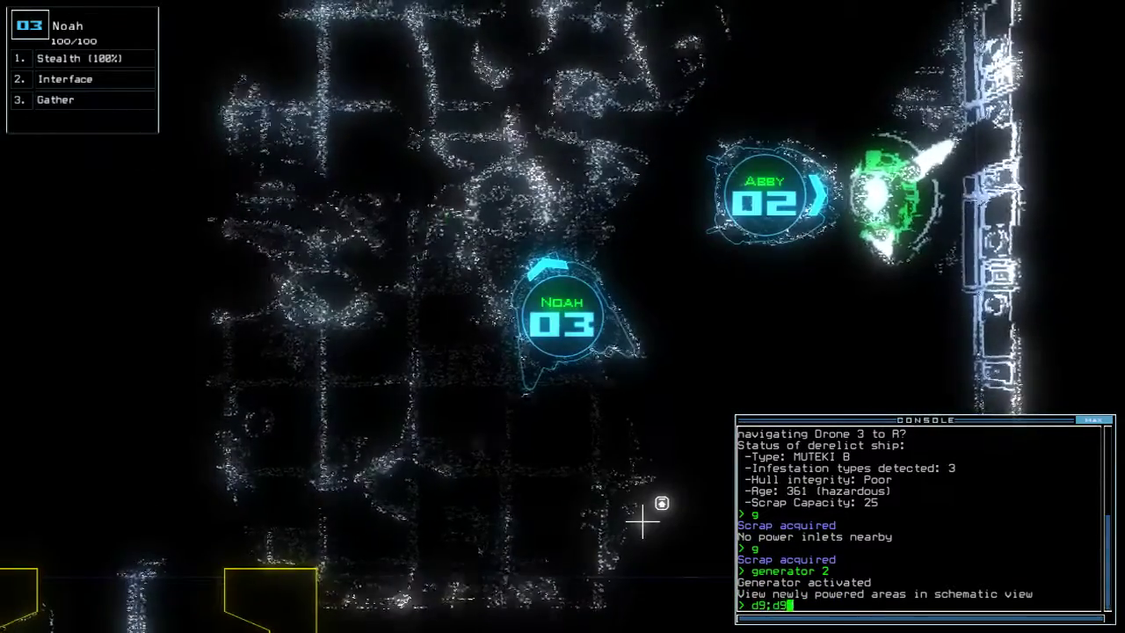
# Open doors d9 and d12, then cloak Noah and open door d5.
pyautogui.press('Return')
pyautogui.press('space')
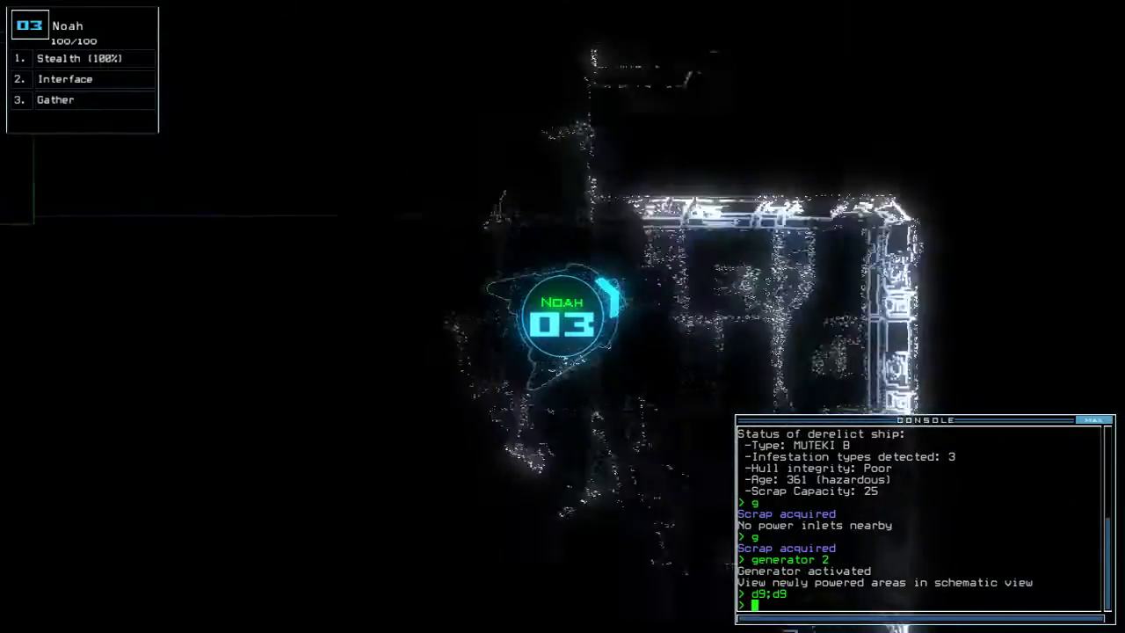
pyautogui.write('d12')
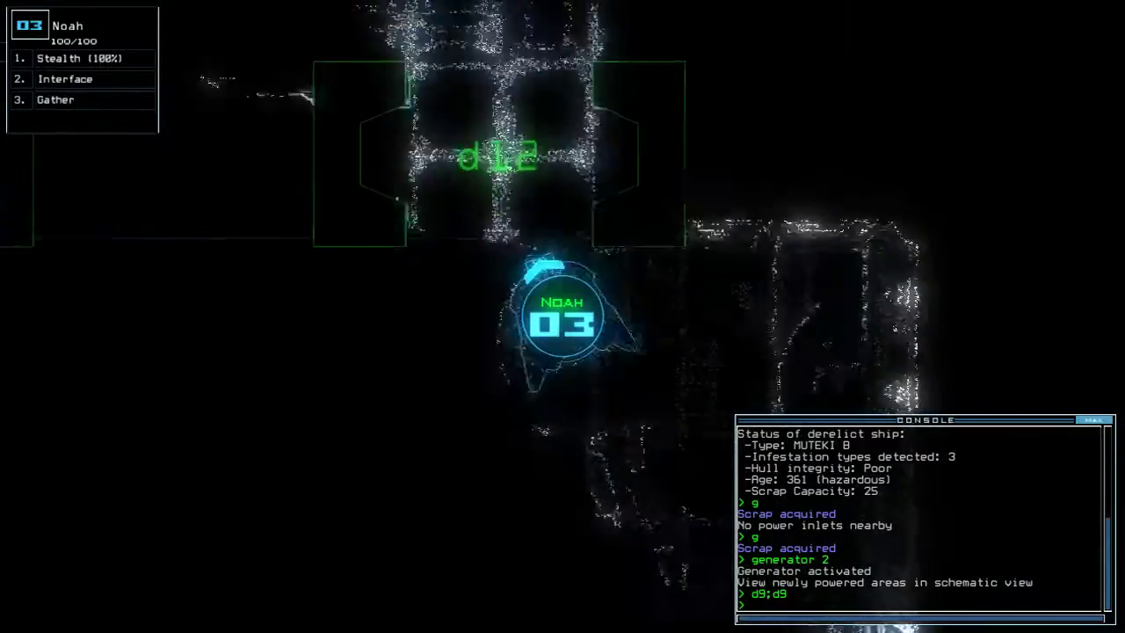
pyautogui.press('Return')
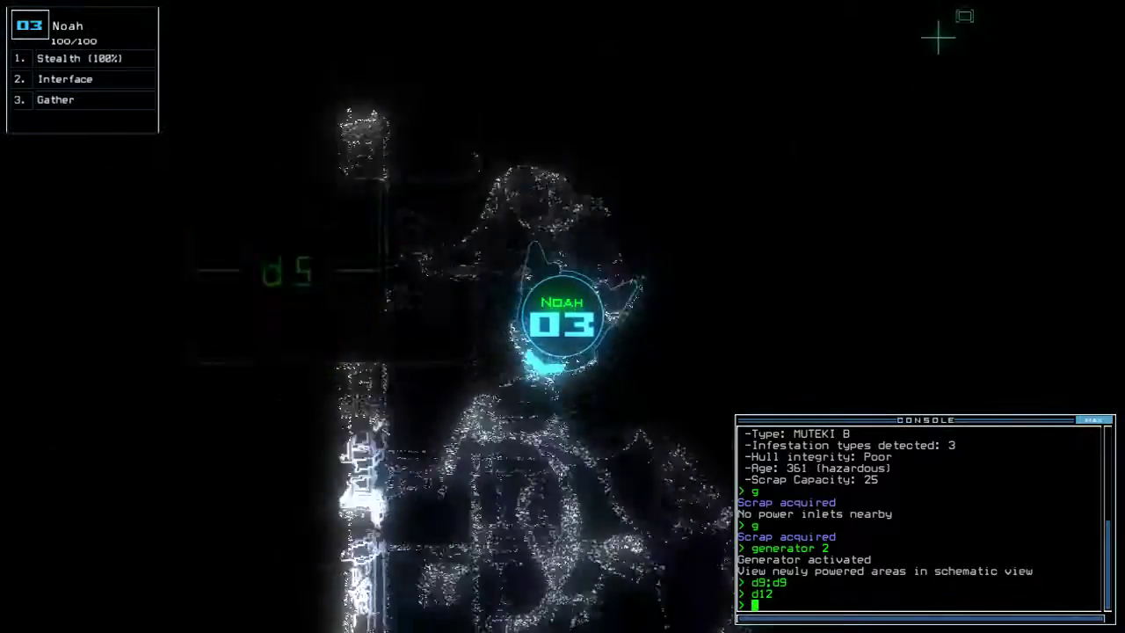
pyautogui.write('st;d5')
pyautogui.press('Return')
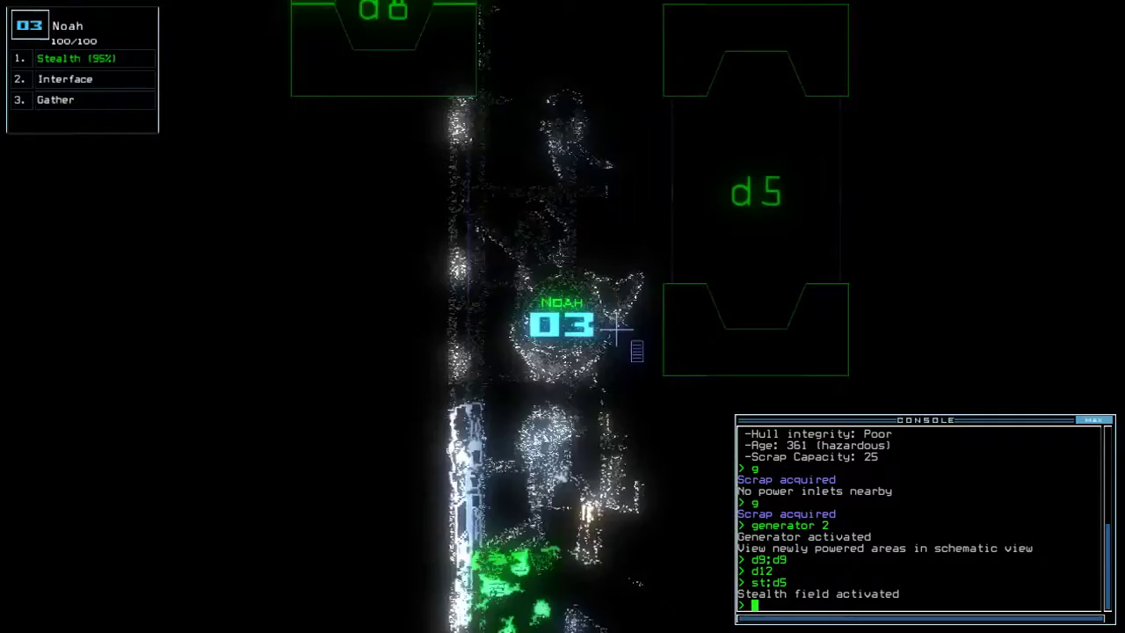
pyautogui.write('rv')
# Survey nearby rooms remotely, collect scrap beside Noah, try a terminal, and show the schematic.
pyautogui.press('Return')
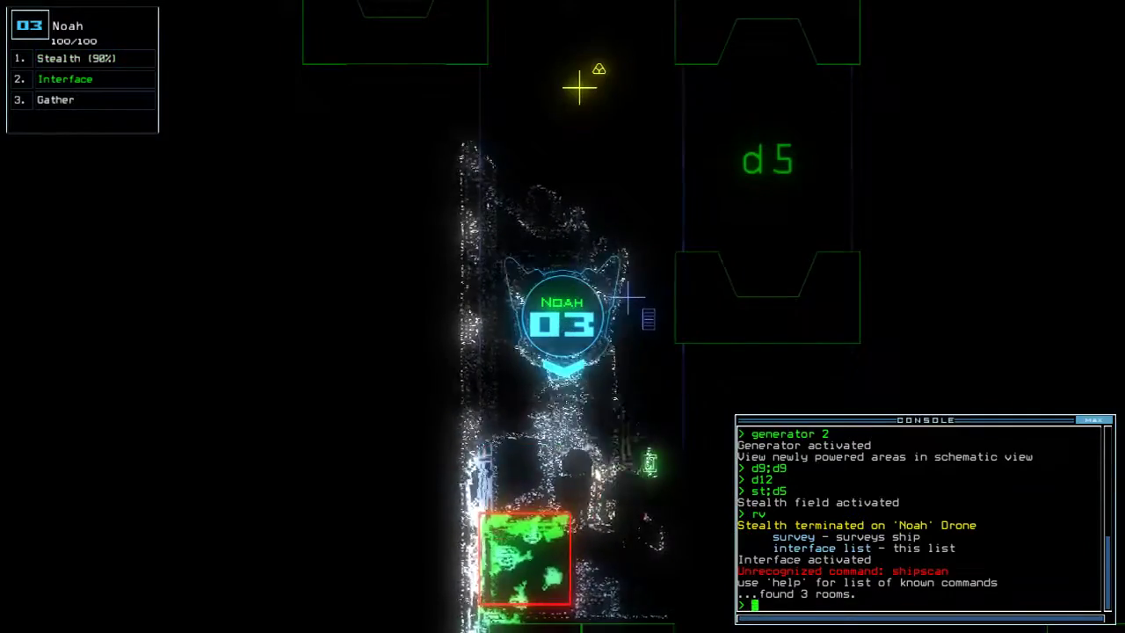
pyautogui.write('g')
pyautogui.press('Return')
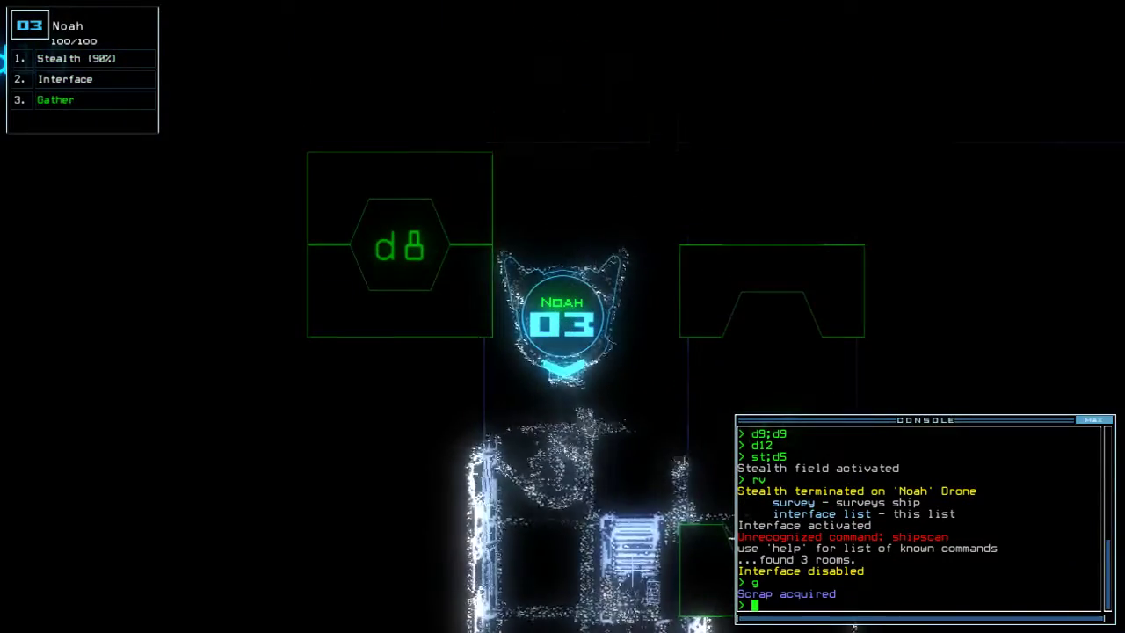
pyautogui.write('dct')
pyautogui.press('Return')
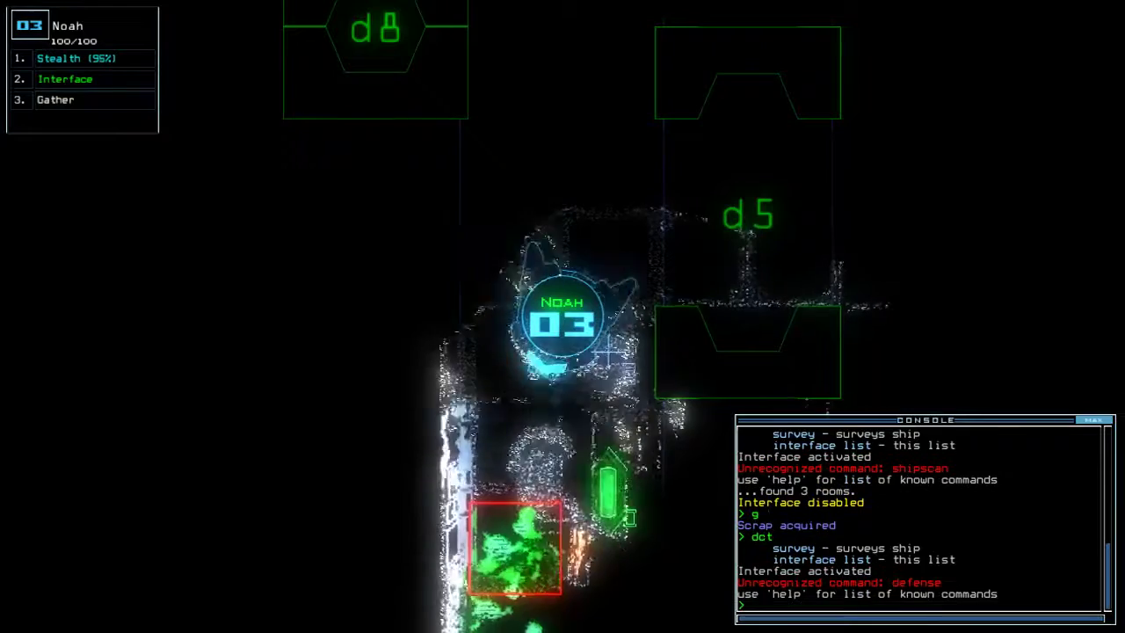
pyautogui.press('space')
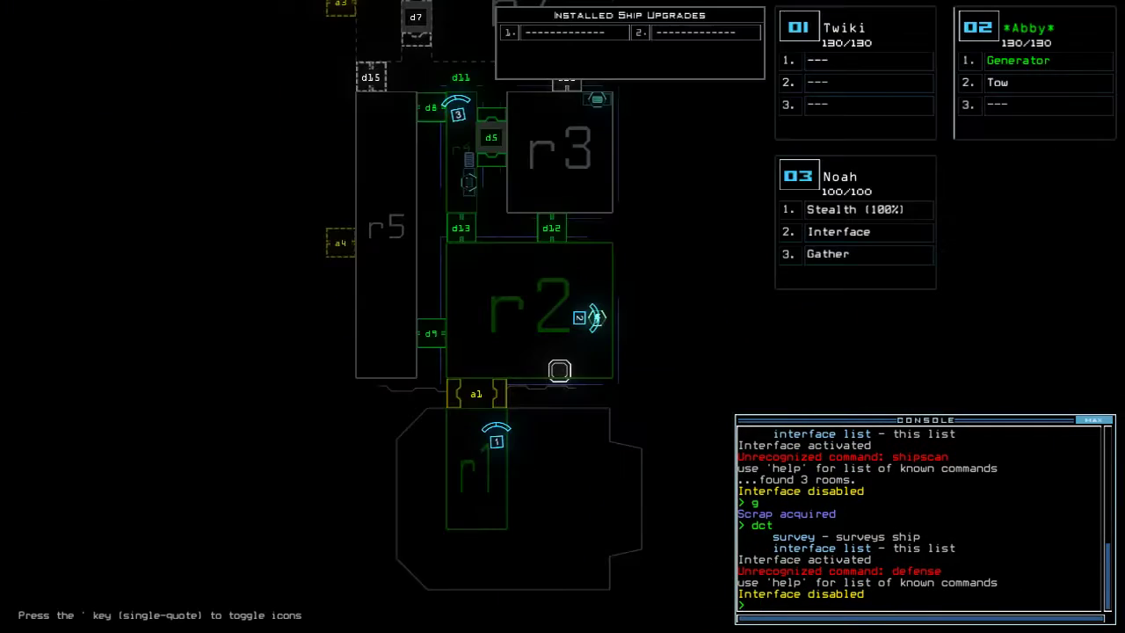
# Reveal rooms r7 and r8, send a cloaked Noah through door d11, and close two nearby doors.
pyautogui.press('Up')
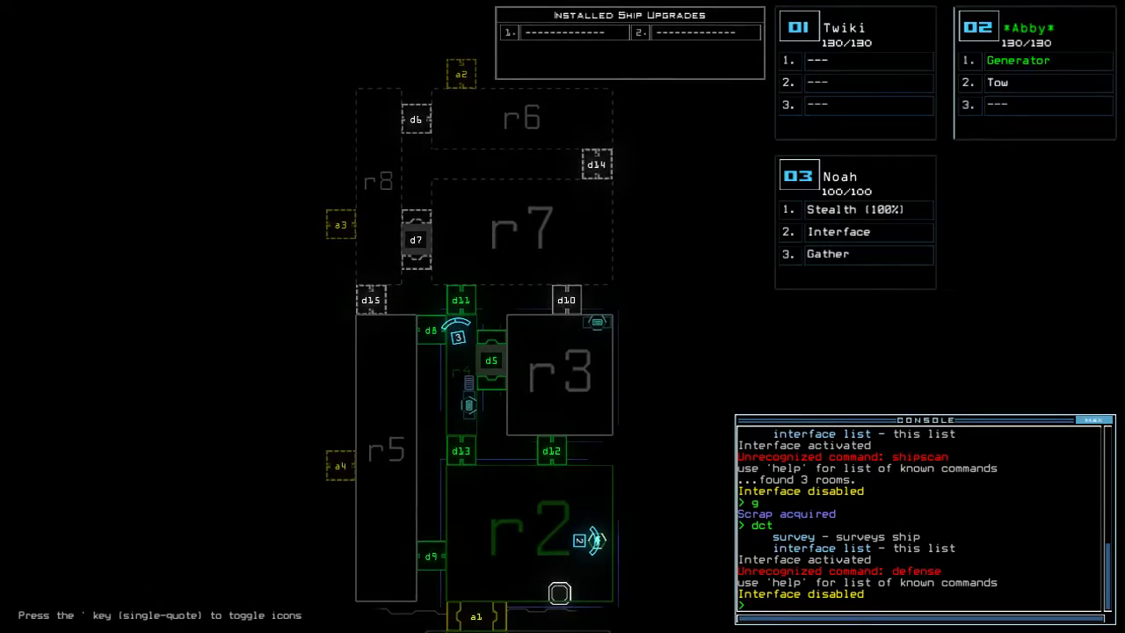
pyautogui.write('3st')
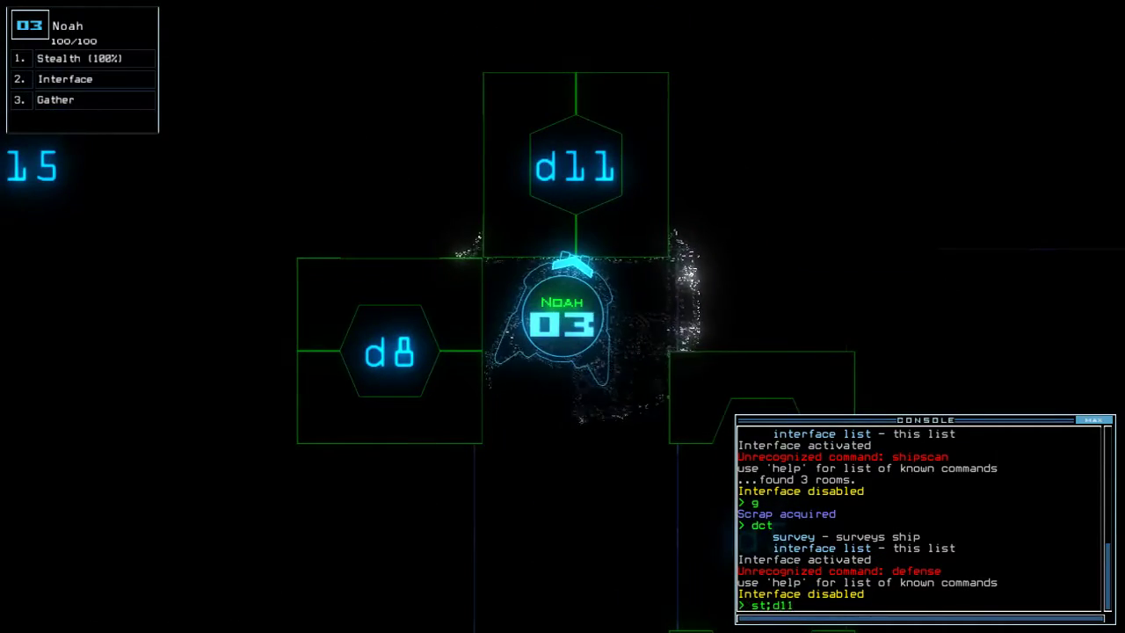
pyautogui.press('Return')
pyautogui.write('d11')
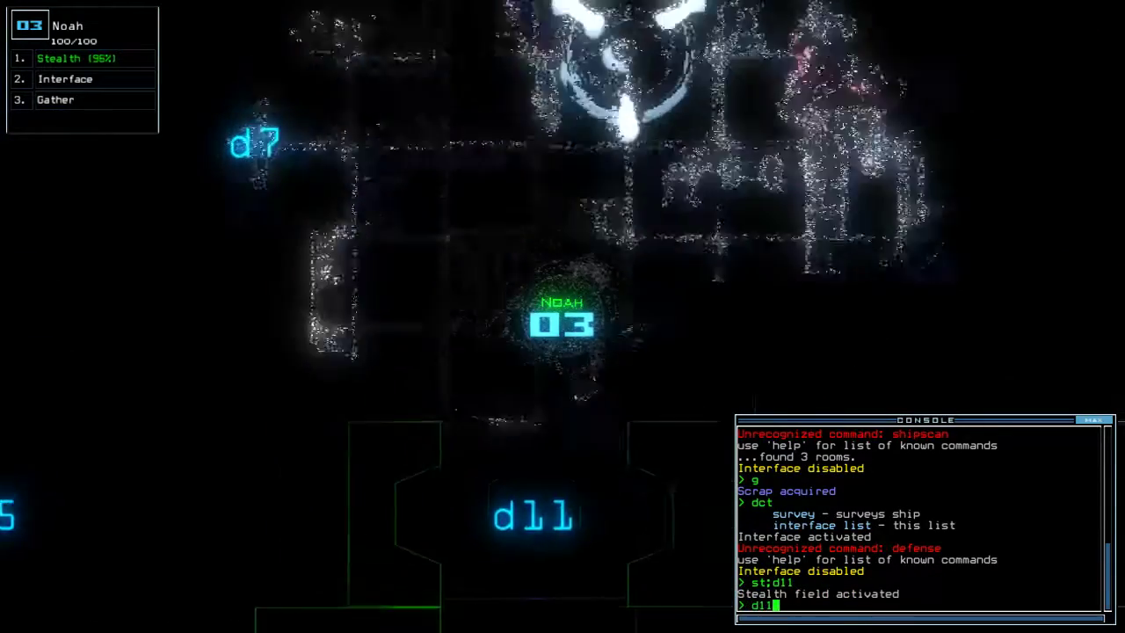
pyautogui.press('Return')
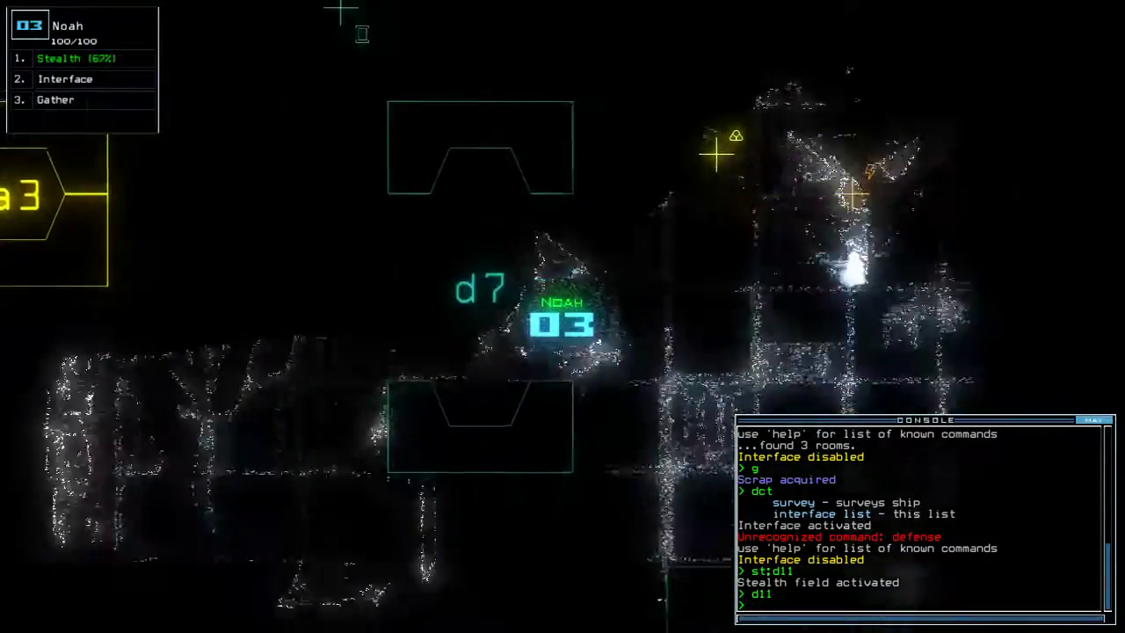
pyautogui.write('d11')
pyautogui.press('Return')
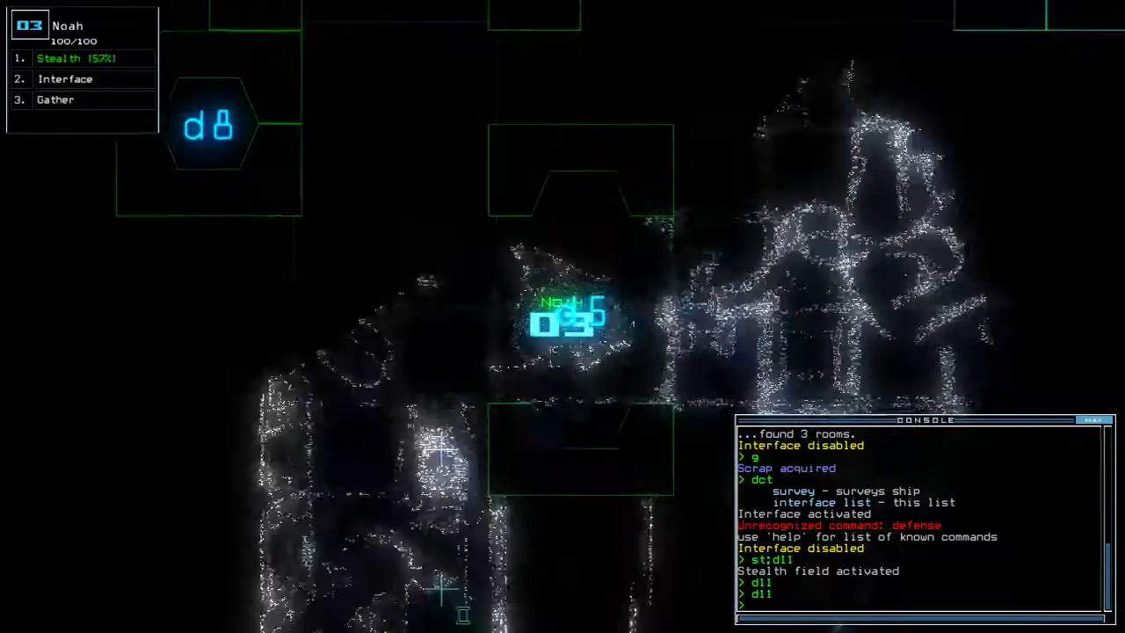
pyautogui.write('cccc')
pyautogui.press('Return')
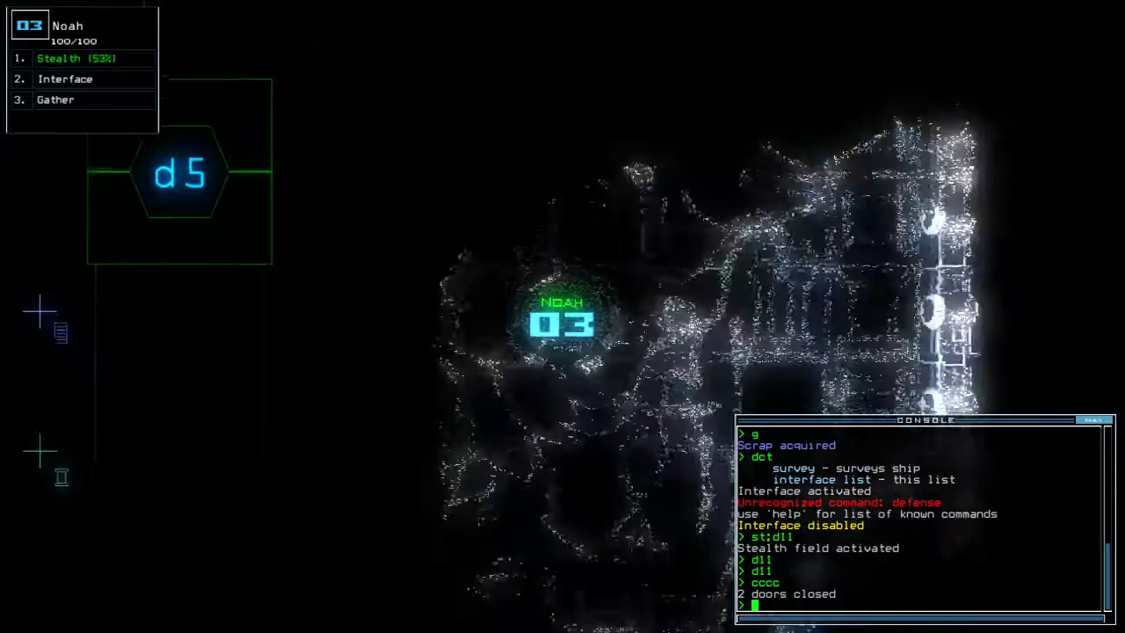
pyautogui.write('st')
# Turn off Noah's stealth, toggle door d11, and open then toggle door d12.
pyautogui.press('Return')
pyautogui.press('space')
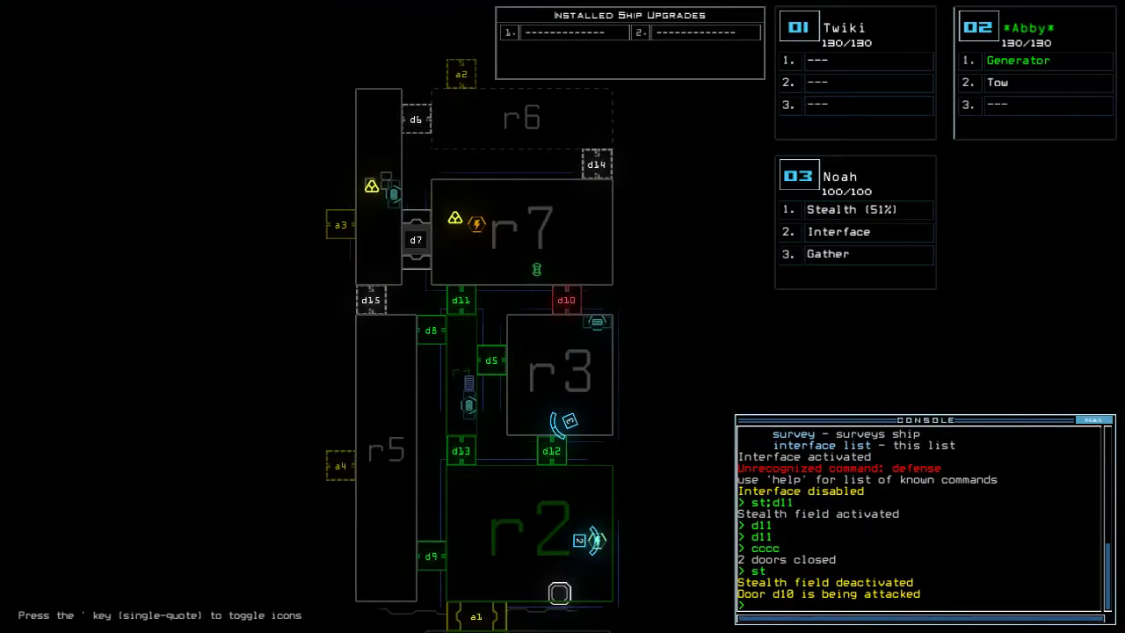
pyautogui.write('11')
pyautogui.press('Return')
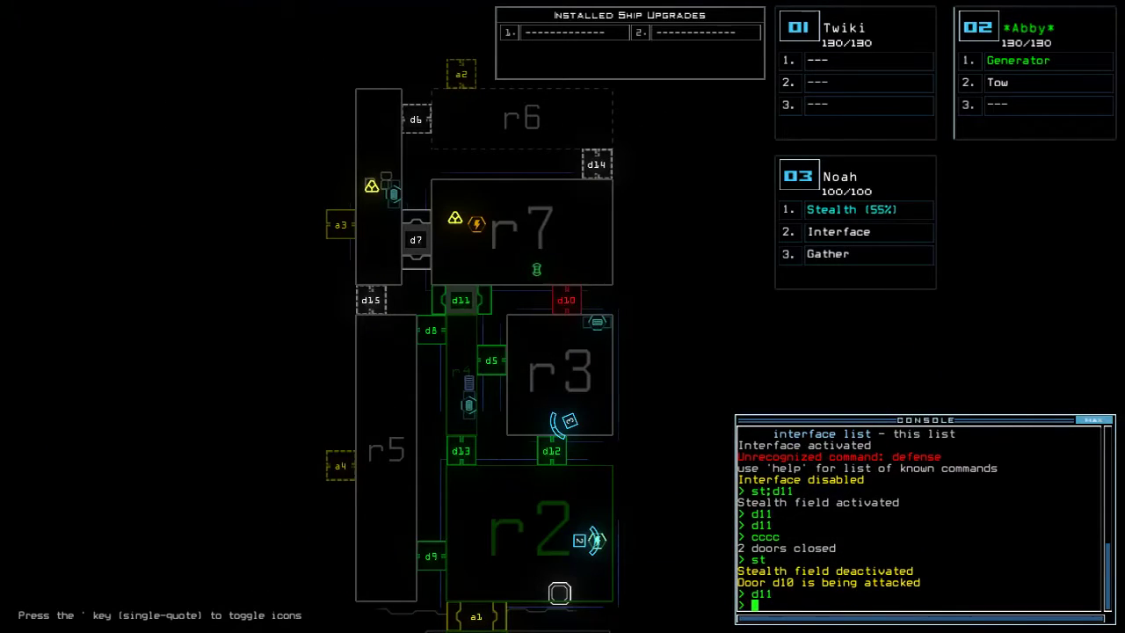
pyautogui.press('space')
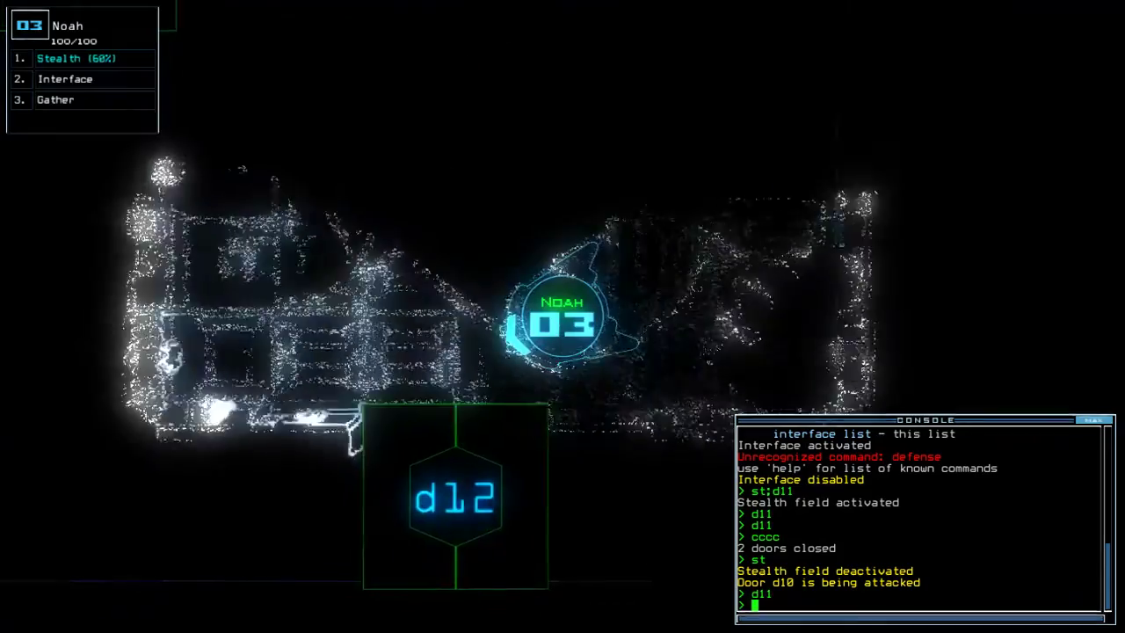
pyautogui.write('d12')
pyautogui.press('Return')
pyautogui.write('d1')
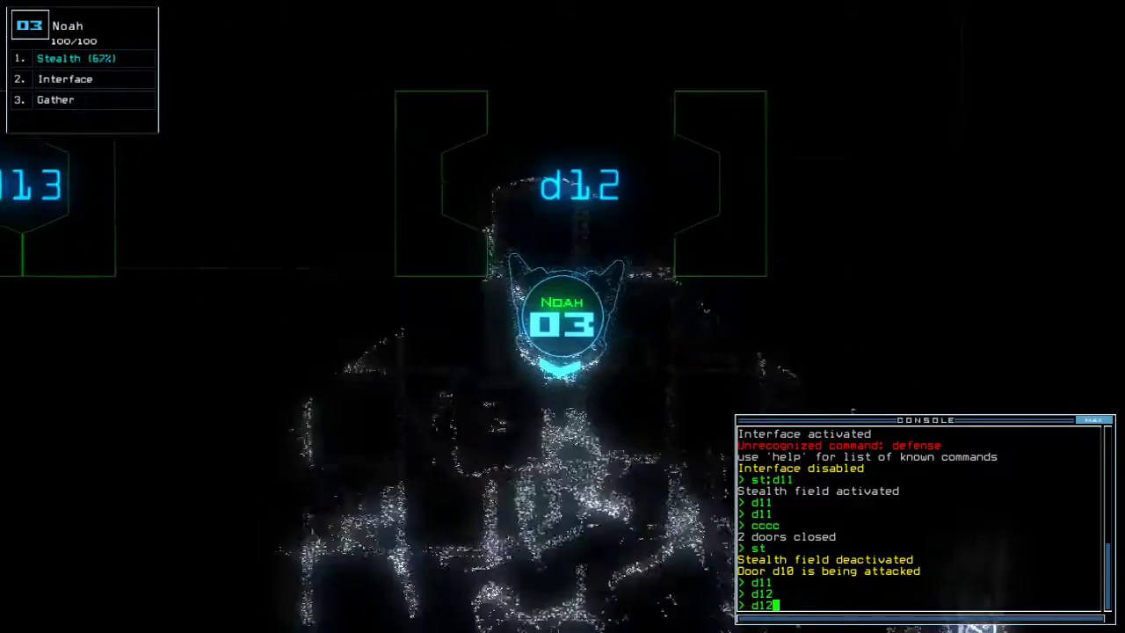
pyautogui.write('2')
pyautogui.press('Return')
pyautogui.write('st')
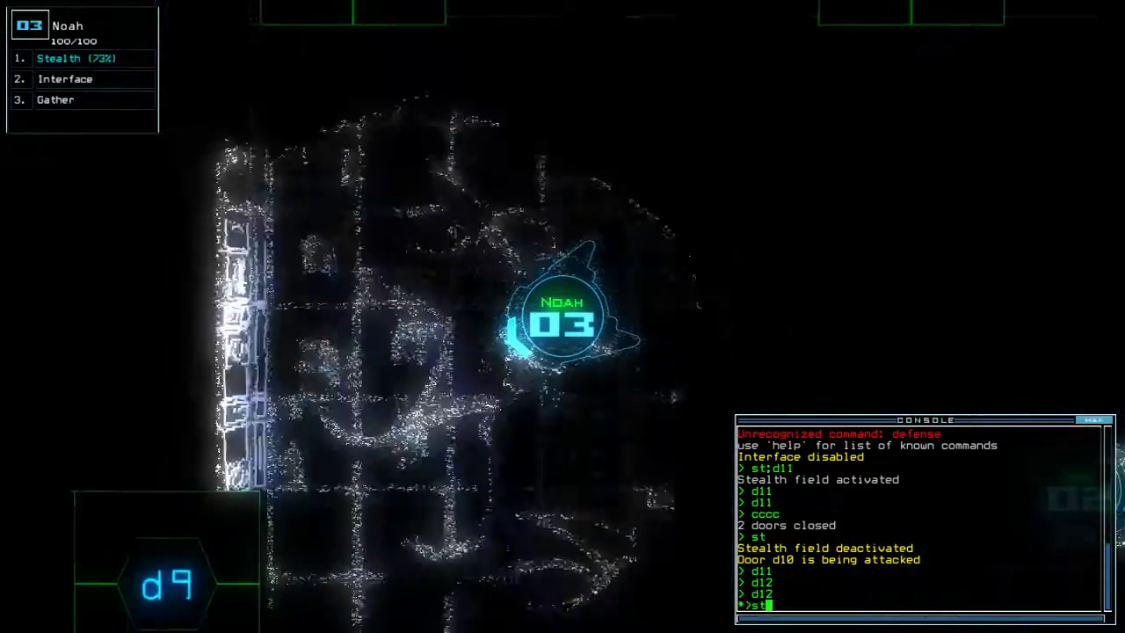
pyautogui.write(';d9')
# Send a cloaked Noah to door d9, open it, and close the nearby door.
pyautogui.press('Return')
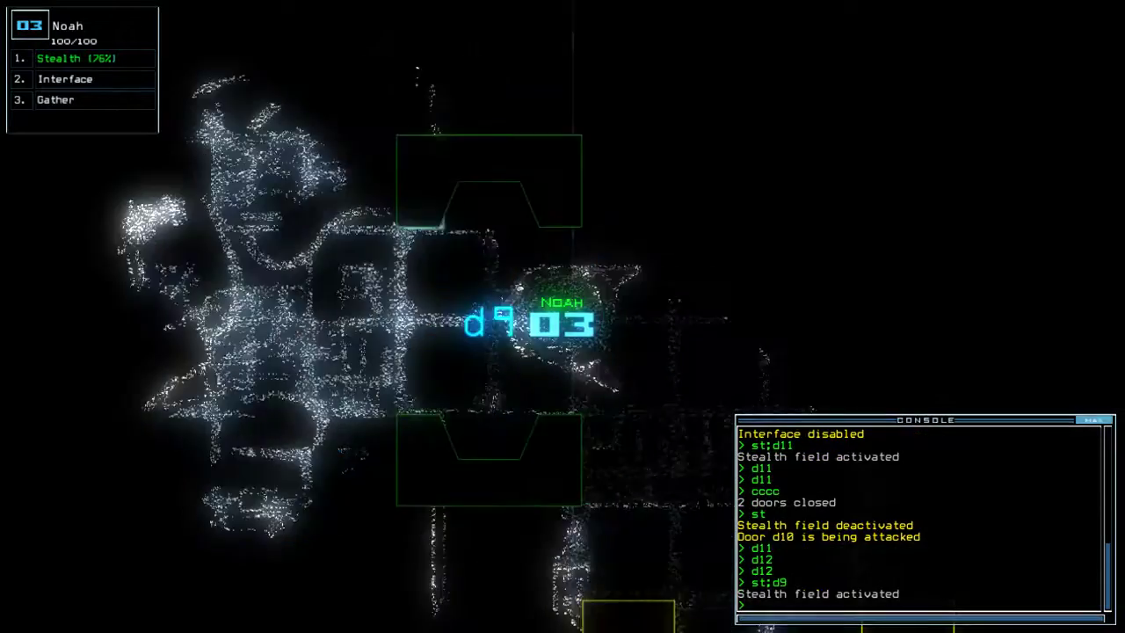
pyautogui.write('c')
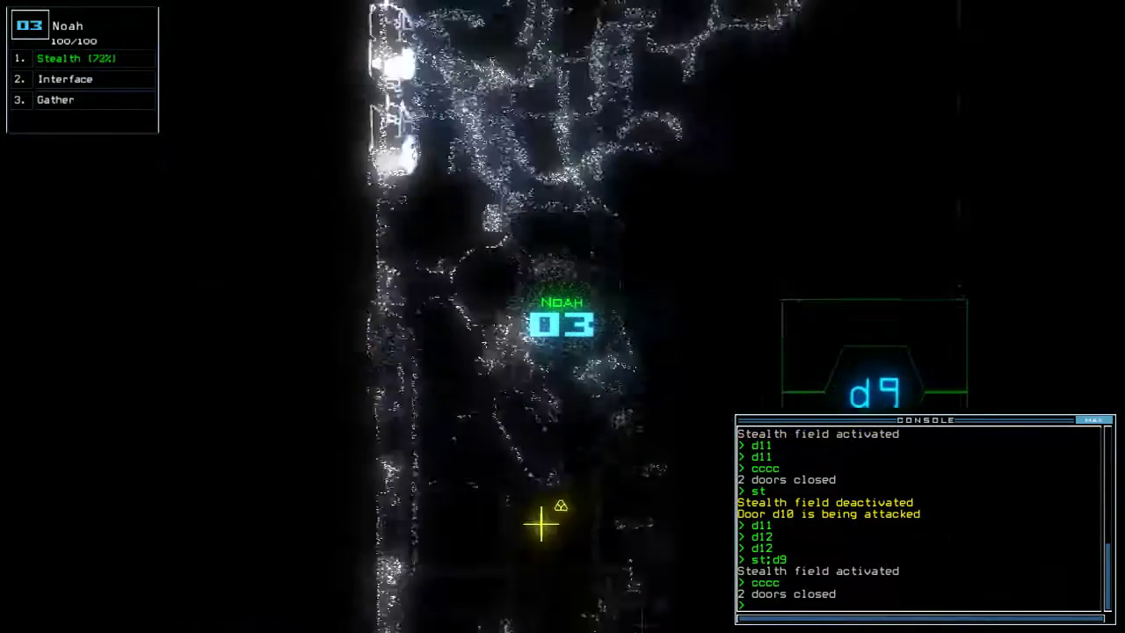
pyautogui.press('space')
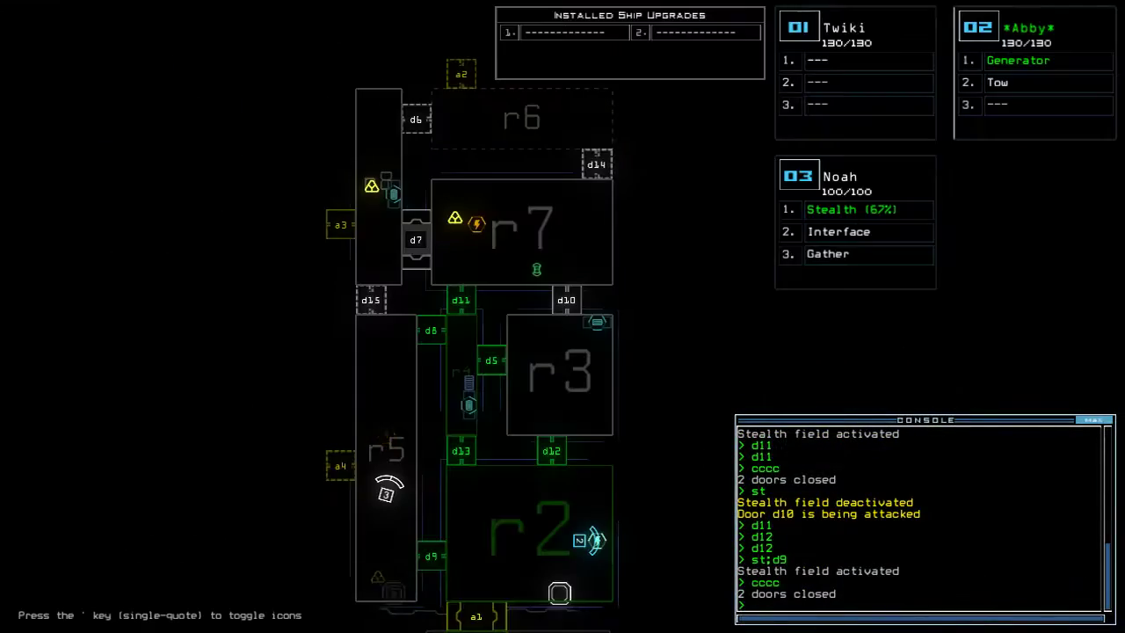
pyautogui.press('space')
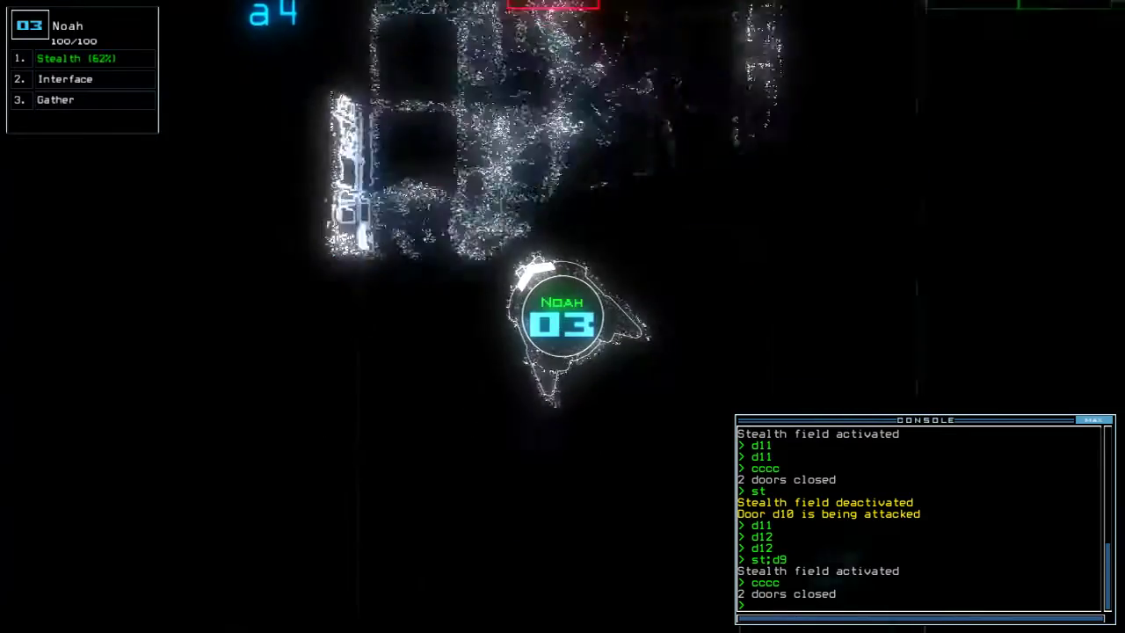
pyautogui.write('d9')
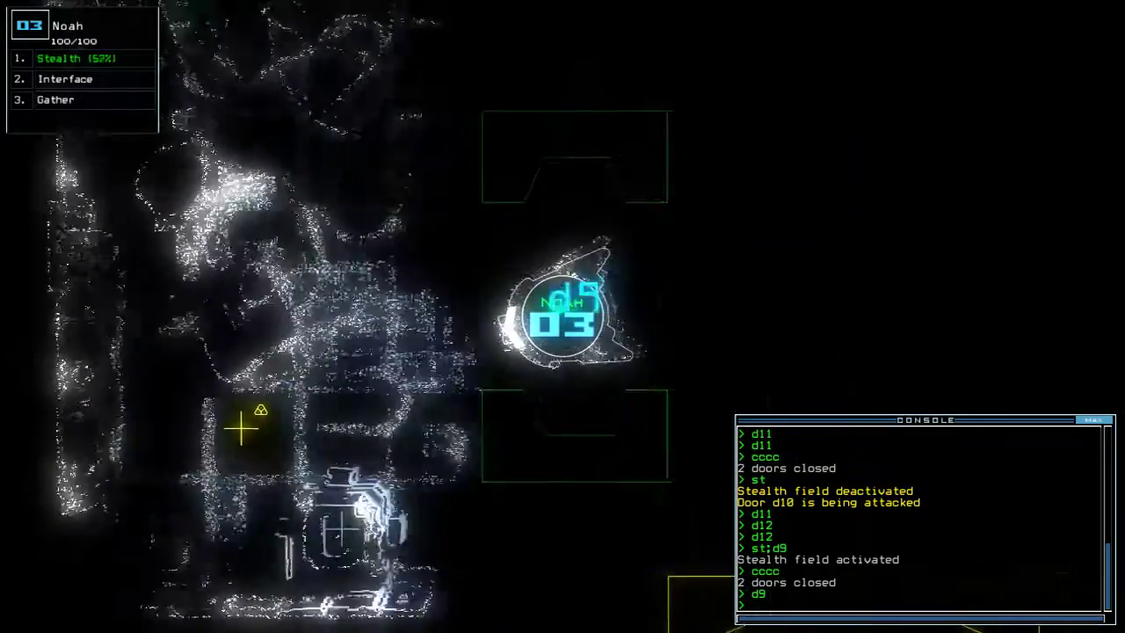
pyautogui.press('Return')
pyautogui.write('cccc')
pyautogui.press('Return')
pyautogui.press('space')
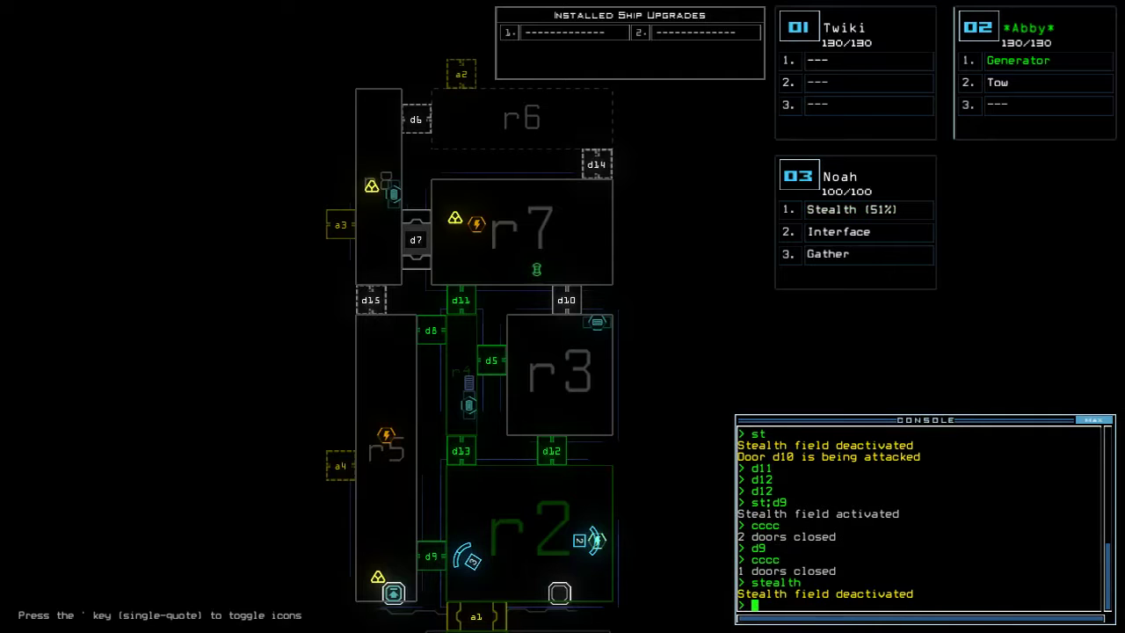
pyautogui.press('space')
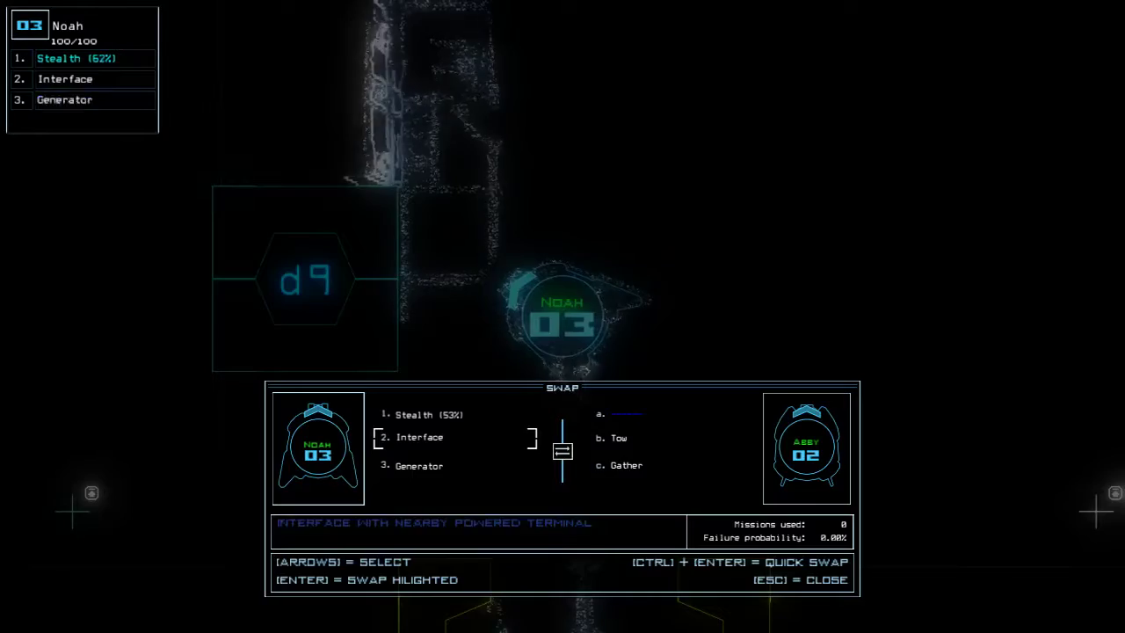
# Finish the upgrade exchange with Abby and send Abby back to room r1.
pyautogui.press('Escape')
pyautogui.write('2')
pyautogui.press('Return')
pyautogui.press('space')
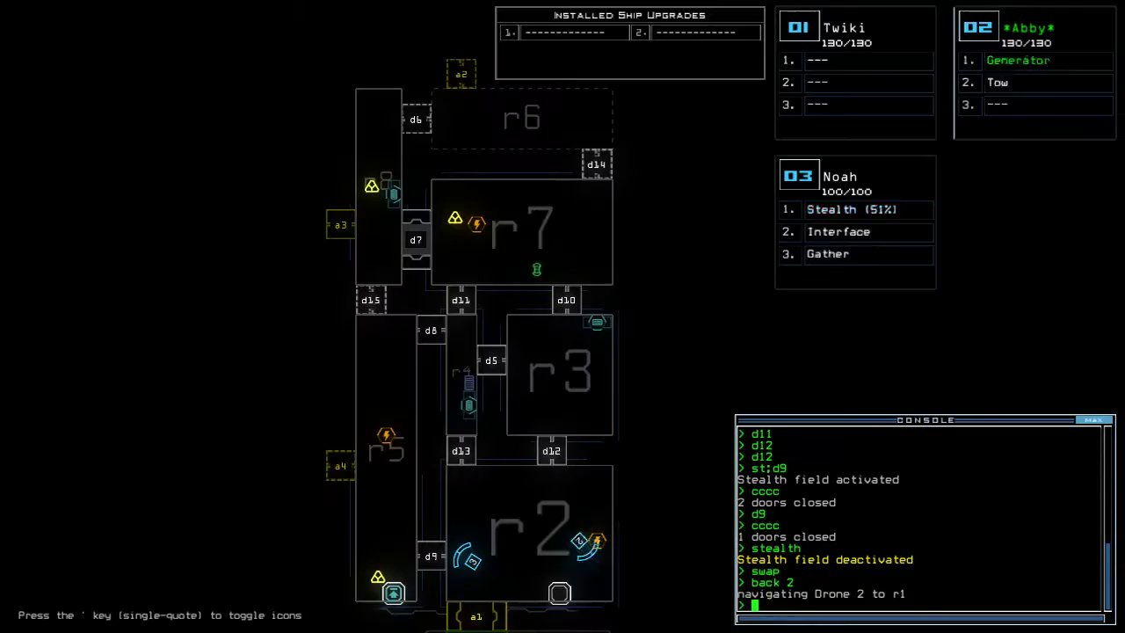
pyautogui.press('space')
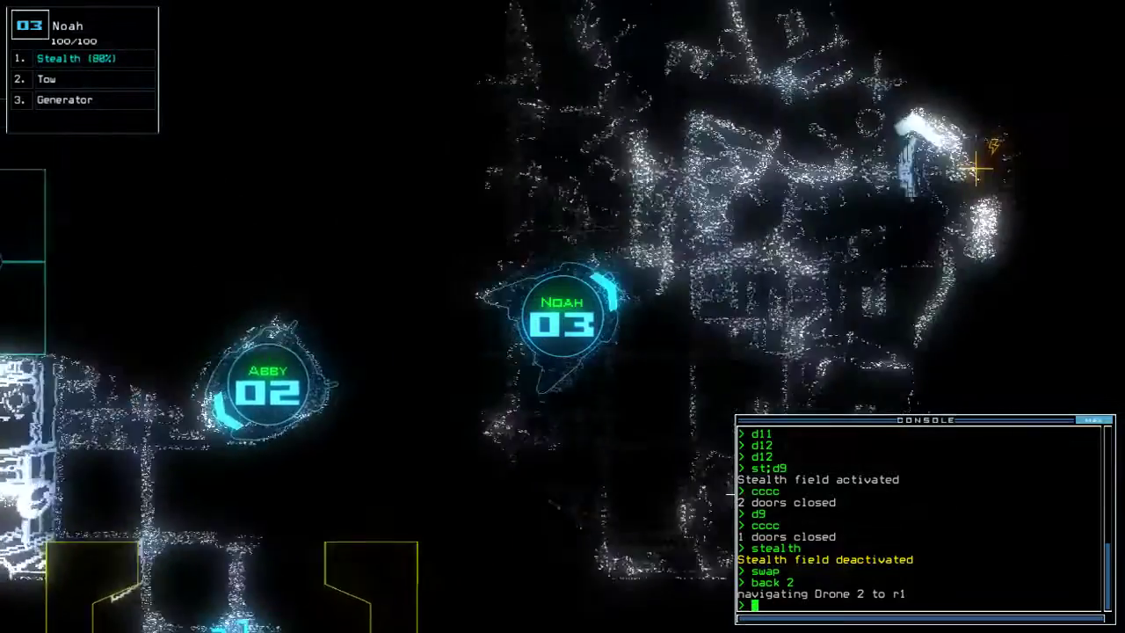
pyautogui.write('generator')
# Switch on Noah's generator, open doors d12 and d5, and re-enable stealth.
pyautogui.press('Return')
pyautogui.press('space')
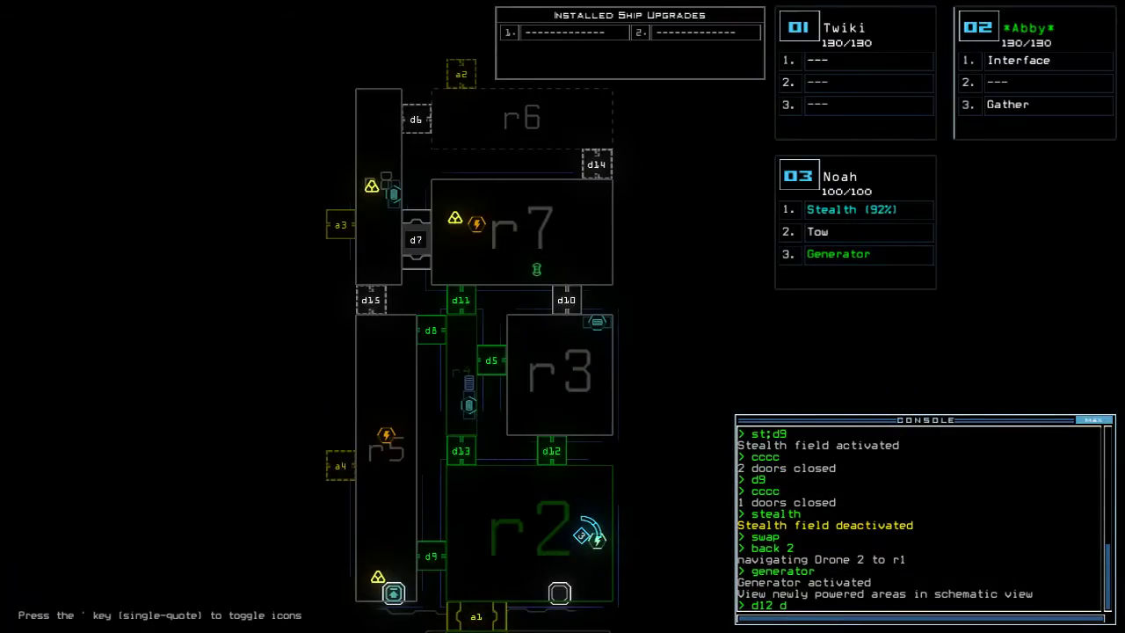
pyautogui.press('space')
pyautogui.write('st')
pyautogui.press('Return')
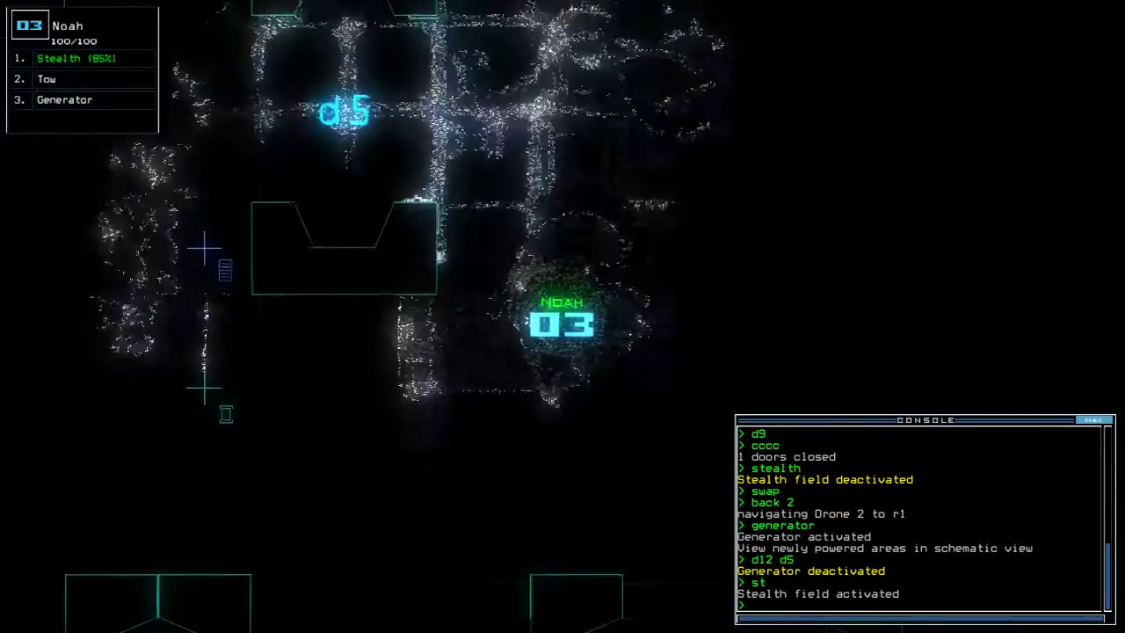
pyautogui.write('generator ;')
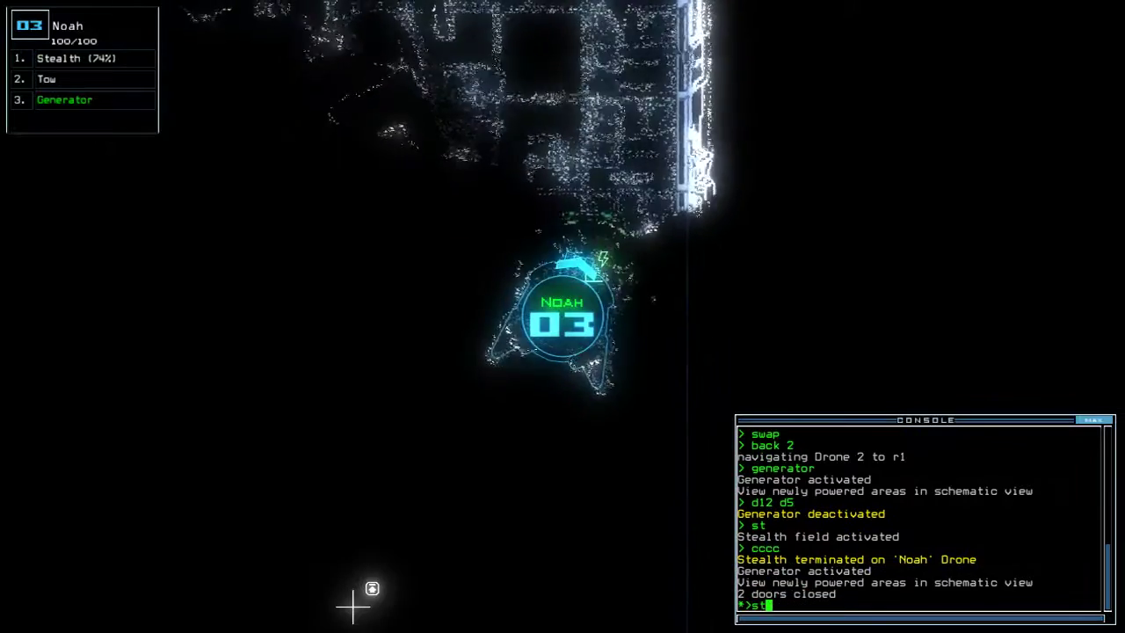
pyautogui.write('st')
# Re-cloak Noah, send Abby onward, then turn off Noah's stealth.
pyautogui.press('Return')
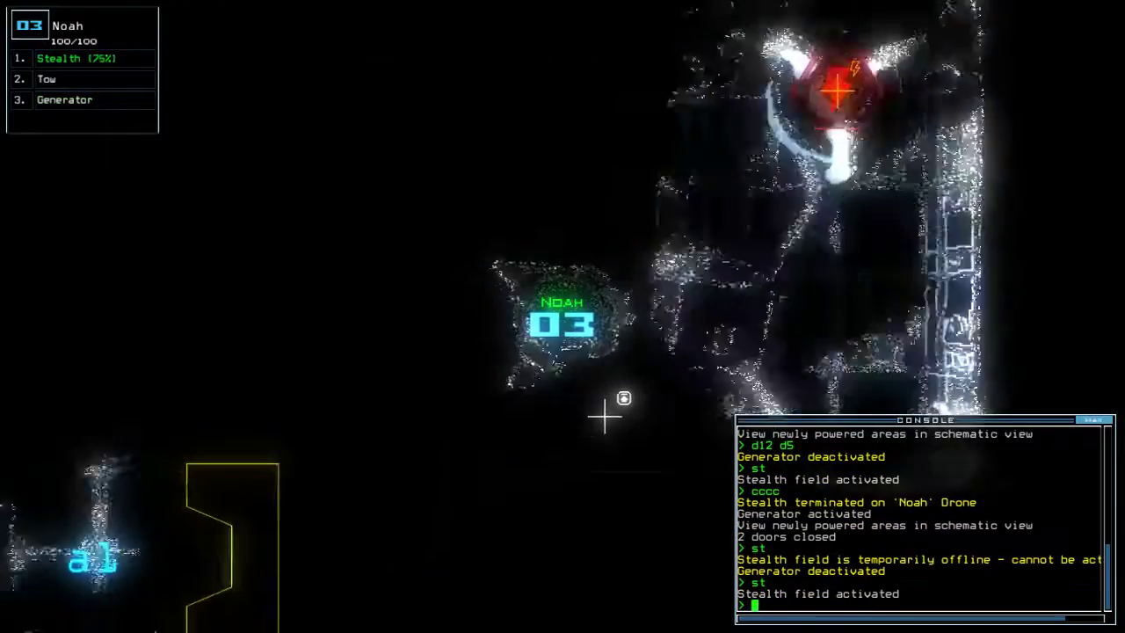
pyautogui.press('space')
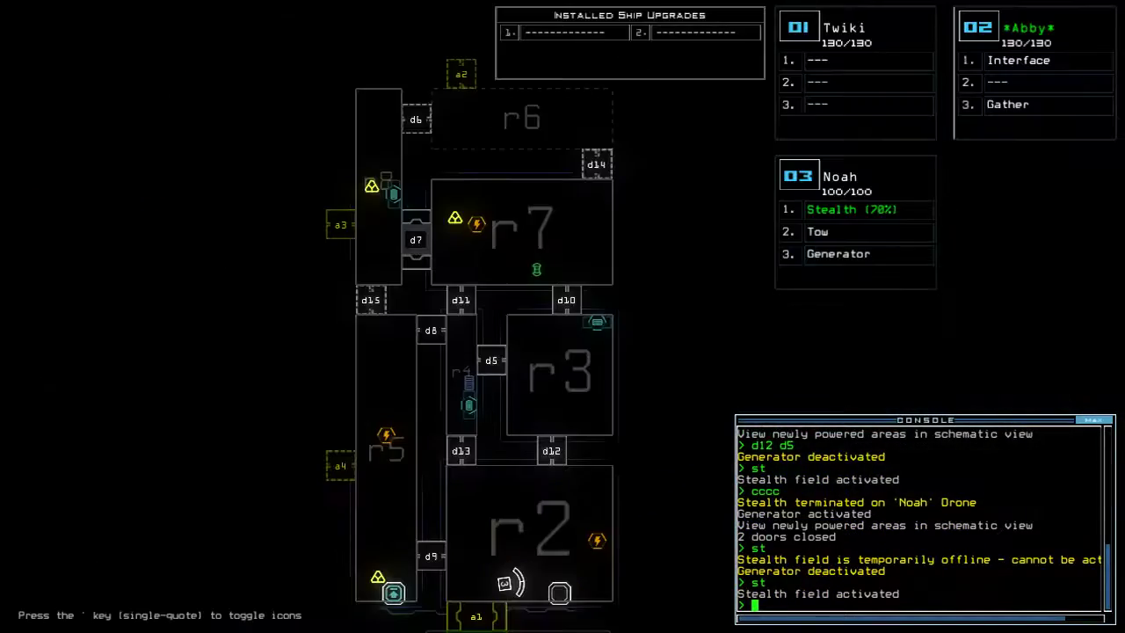
pyautogui.press('space')
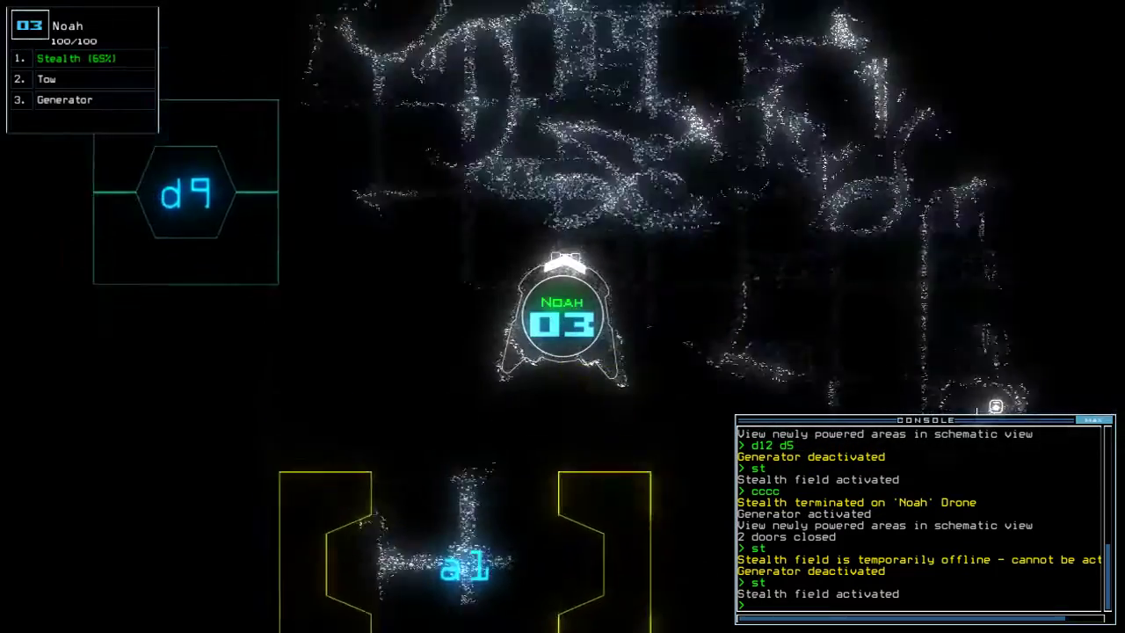
pyautogui.write('navigate 2')
pyautogui.press('Return')
pyautogui.write('st')
pyautogui.press('Return')
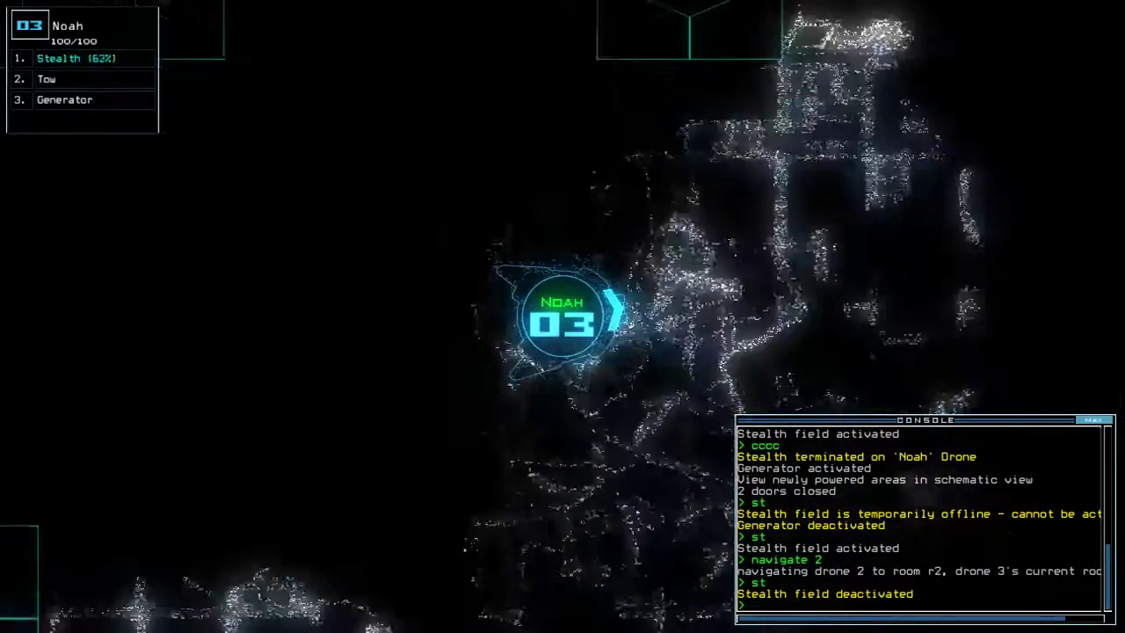
pyautogui.write('generator 2')
# Power the generator, swap it onto Abby's drone, and activate it on drone 2.
pyautogui.press('Return')
pyautogui.press('space')
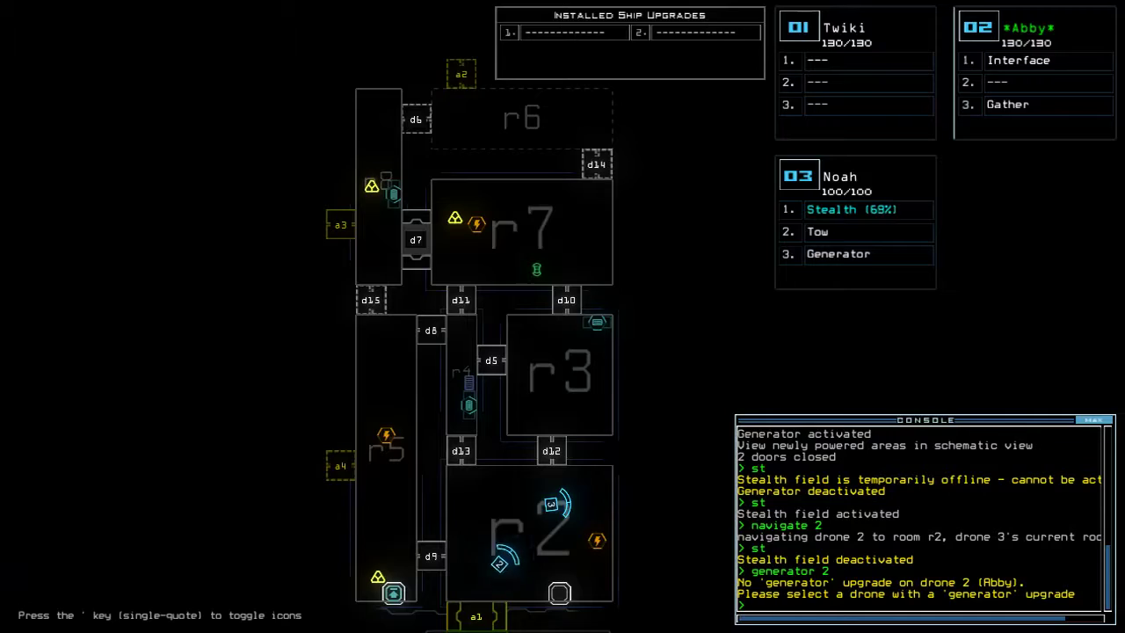
pyautogui.press('space')
pyautogui.write('sw')
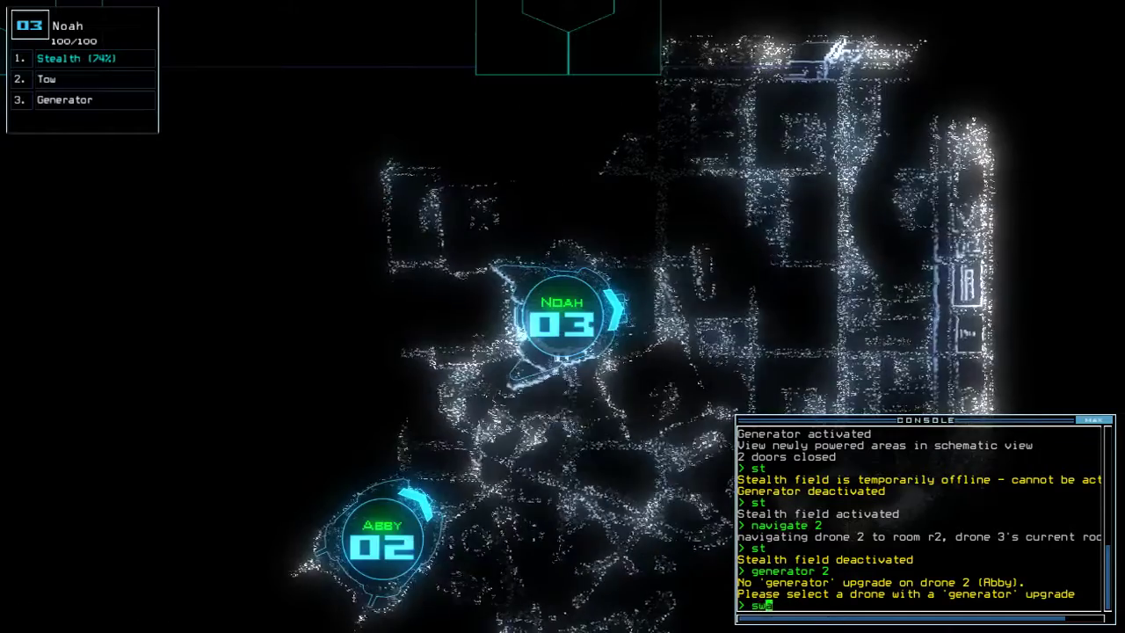
pyautogui.press('Tab')
pyautogui.press('Return')
pyautogui.write('generator 2')
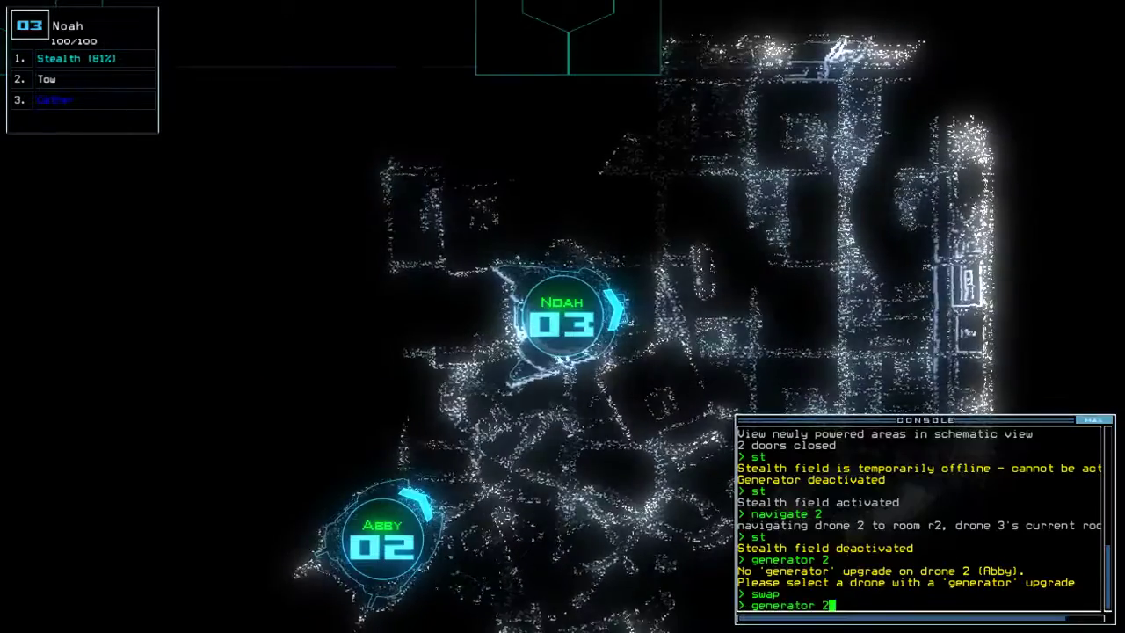
pyautogui.press('Return')
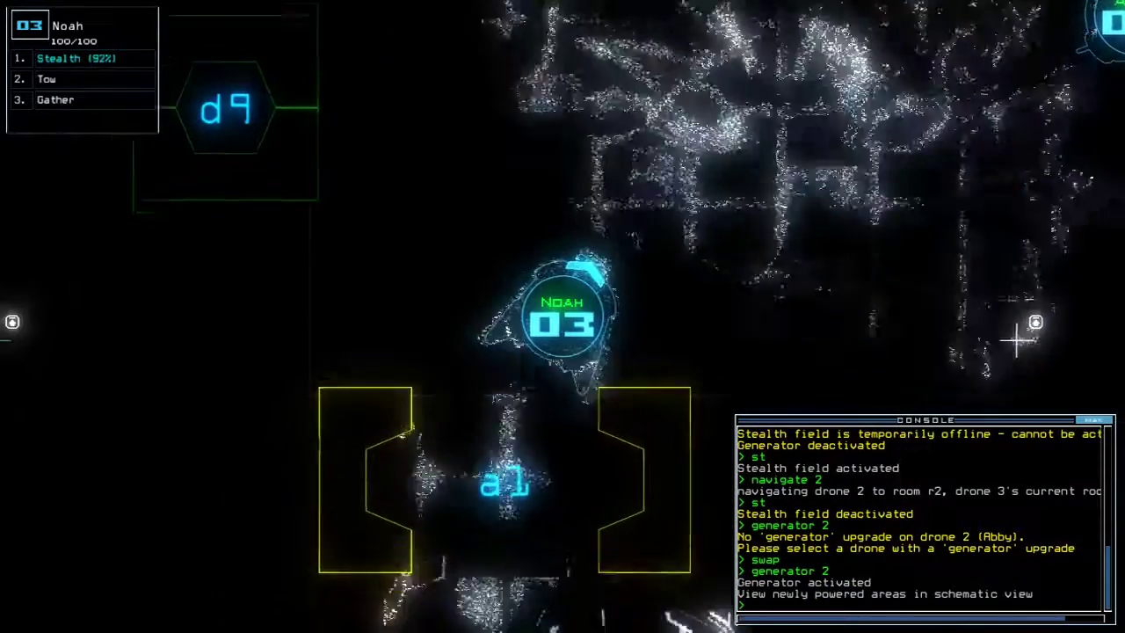
pyautogui.press('space')
pyautogui.write('d')
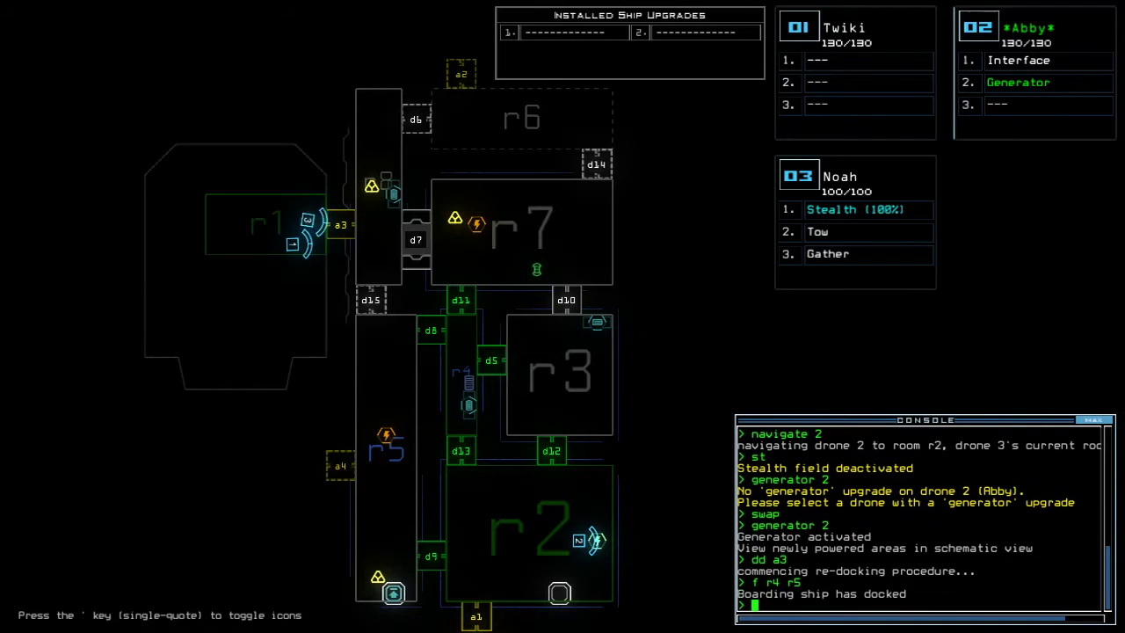
# Cloak Noah, open room r1's doors, then close them all.
pyautogui.press('space')
pyautogui.write('st')
pyautogui.write('r')
pyautogui.press('Return')
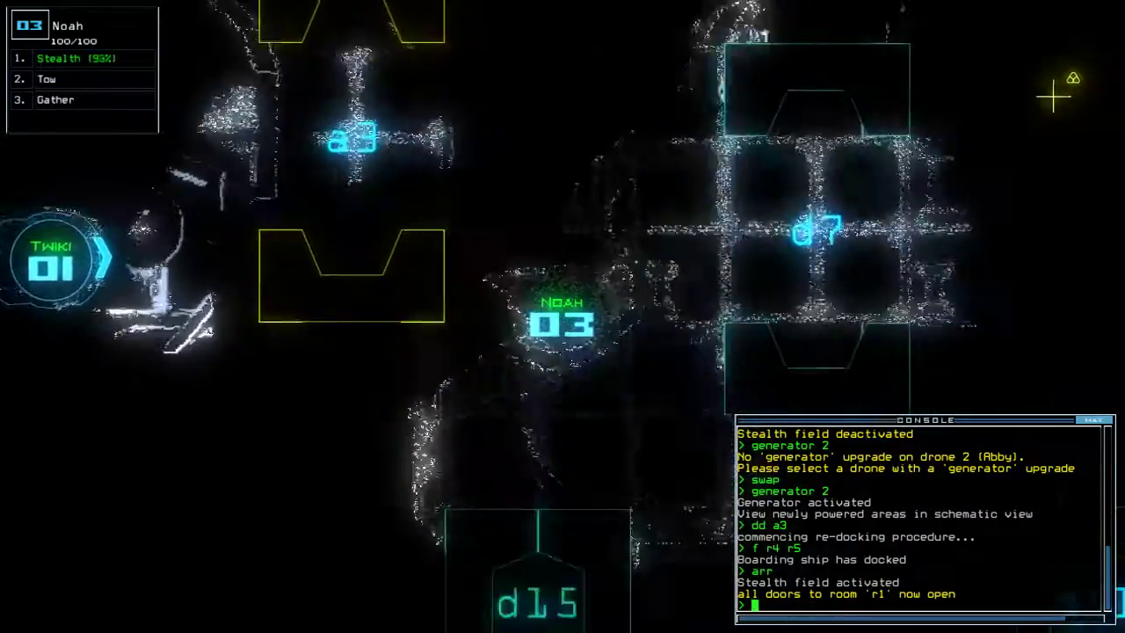
pyautogui.write('ra')
pyautogui.press('Return')
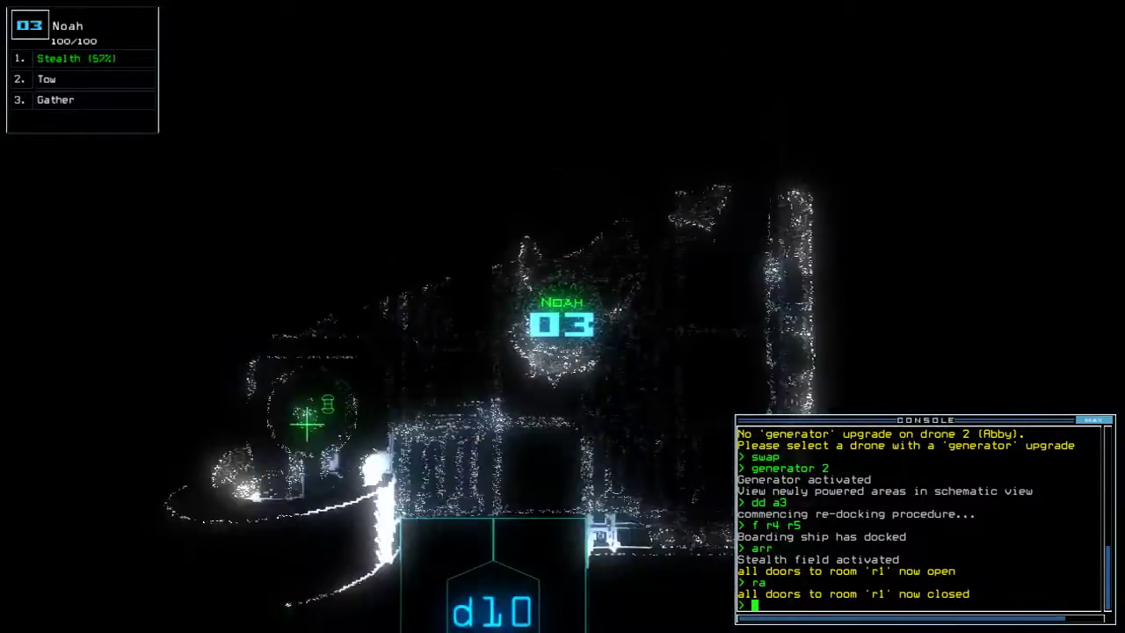
pyautogui.write('g')
# Have Noah gather fuel, finding none, and open door d5.
pyautogui.press('Return')
pyautogui.press('space')
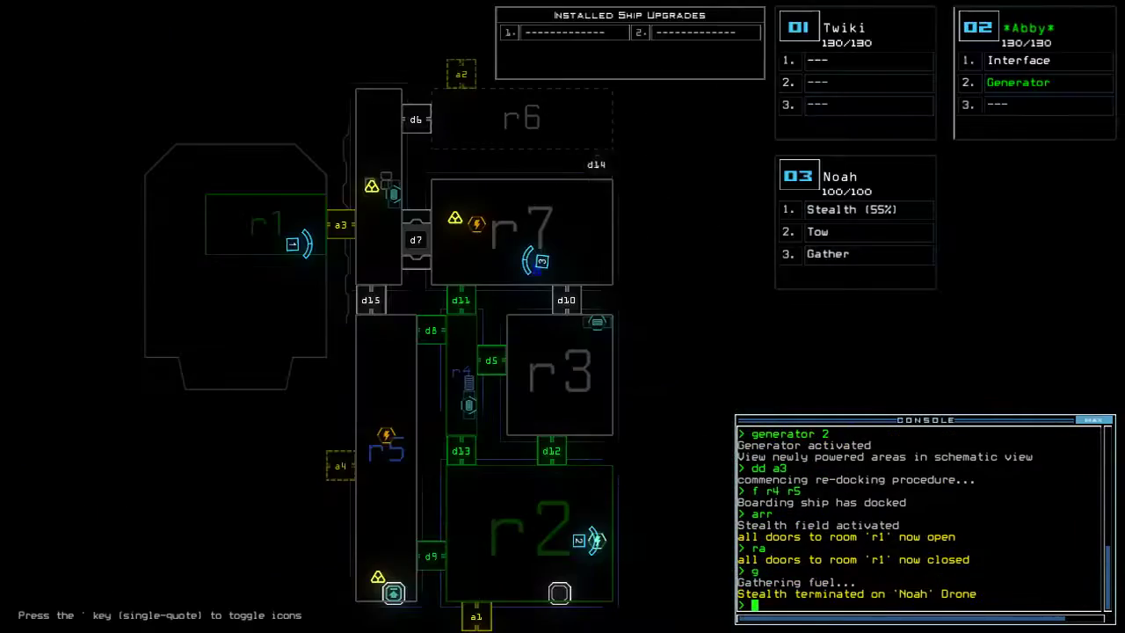
pyautogui.write('5')
pyautogui.press('Return')
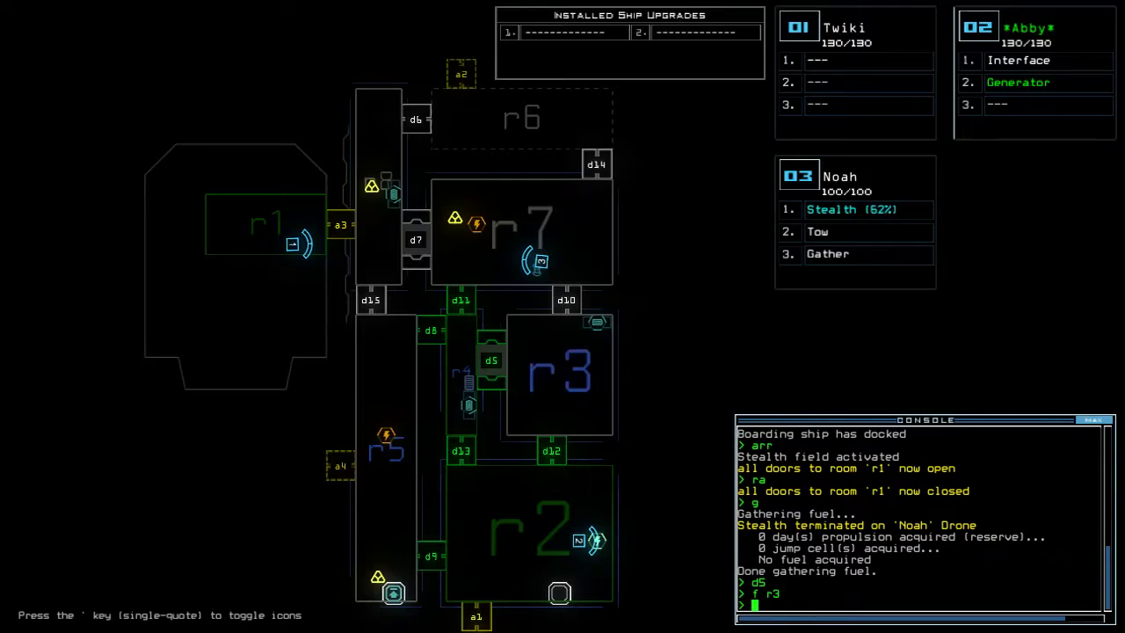
pyautogui.press('space')
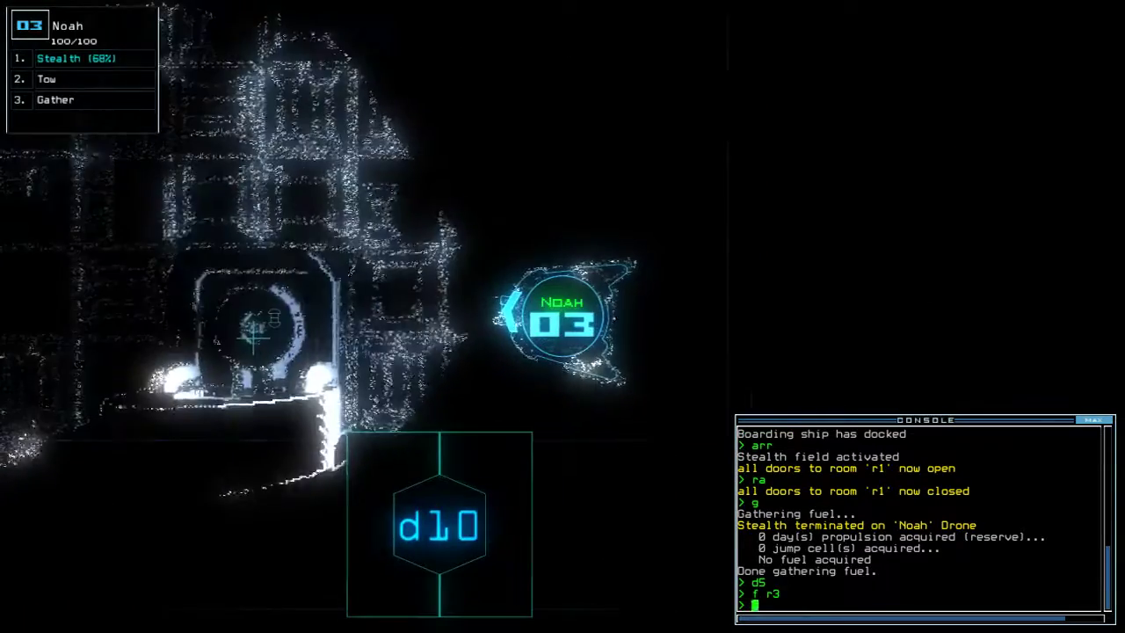
# Cloak Noah, toggle doors d11 and d5, and close the open doors including d5.
pyautogui.press('space')
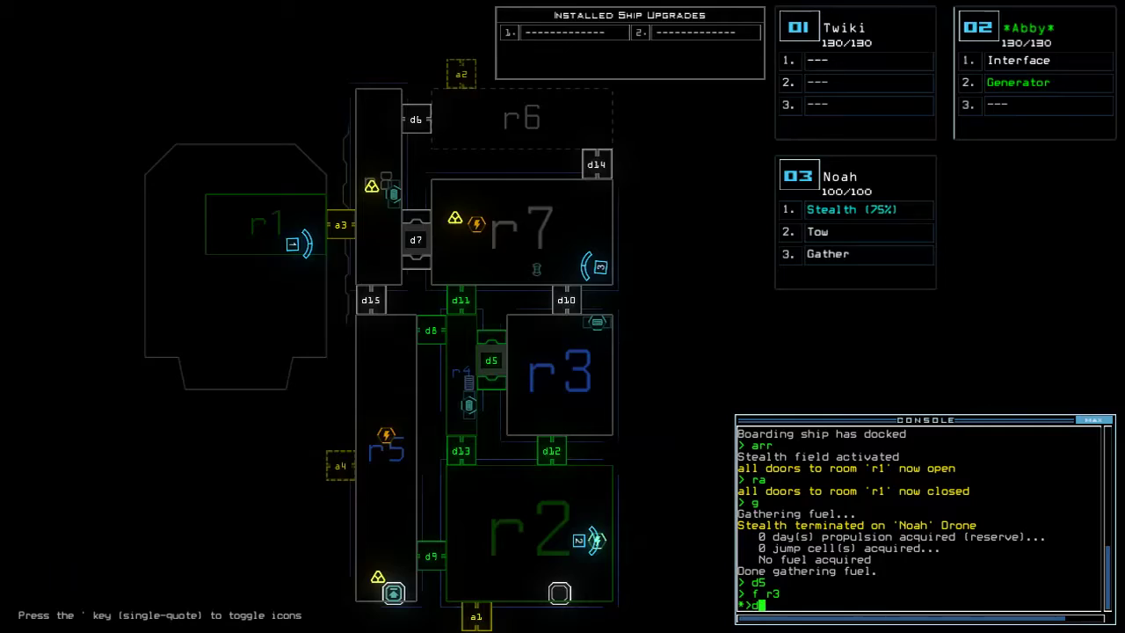
pyautogui.press('space')
pyautogui.write('5')
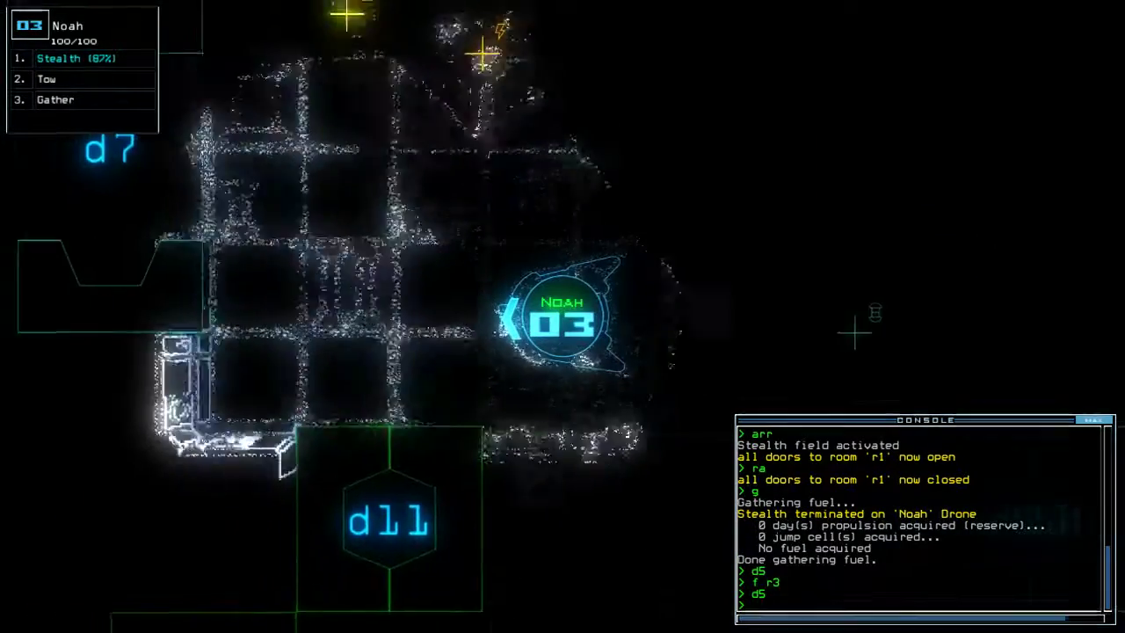
pyautogui.write('st;d1')
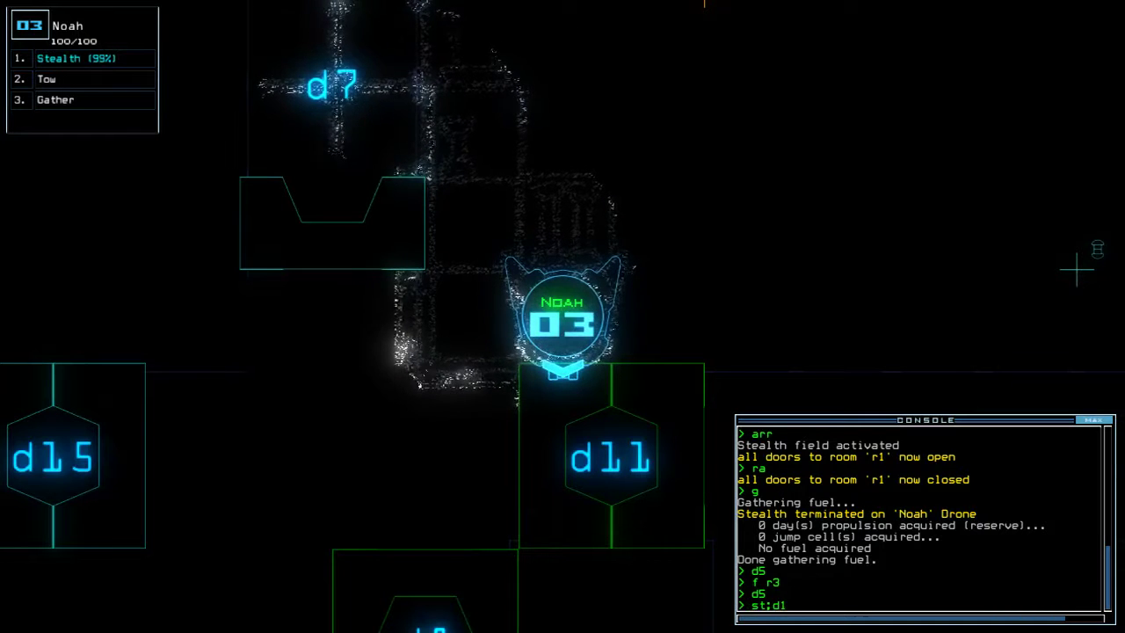
pyautogui.write('5')
pyautogui.press('Return')
pyautogui.press('space')
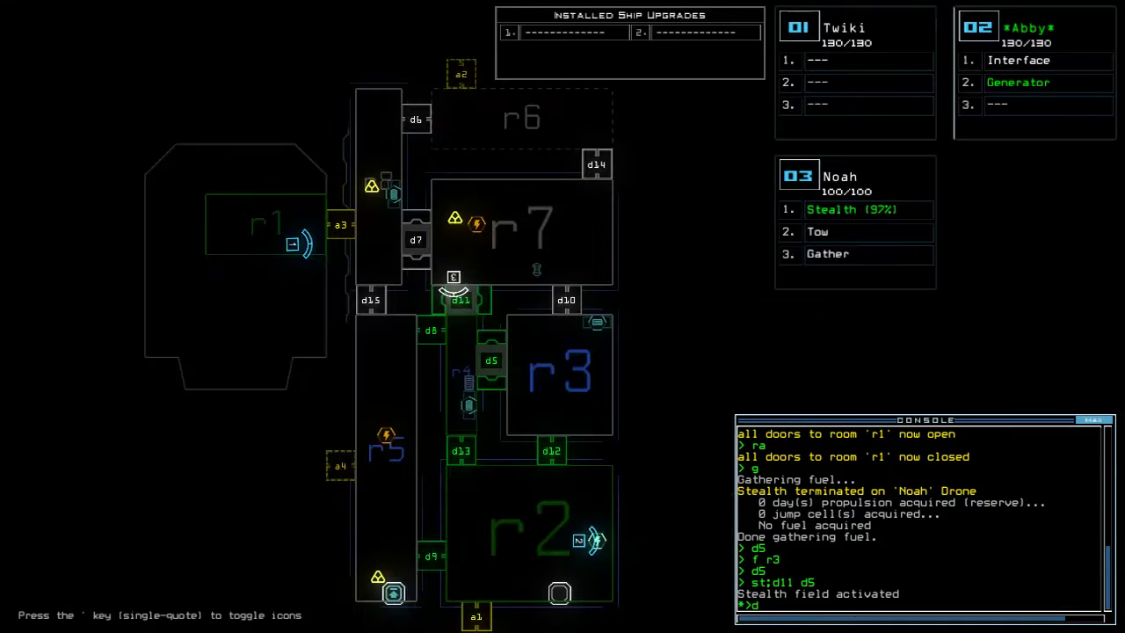
pyautogui.press('space')
pyautogui.write('5')
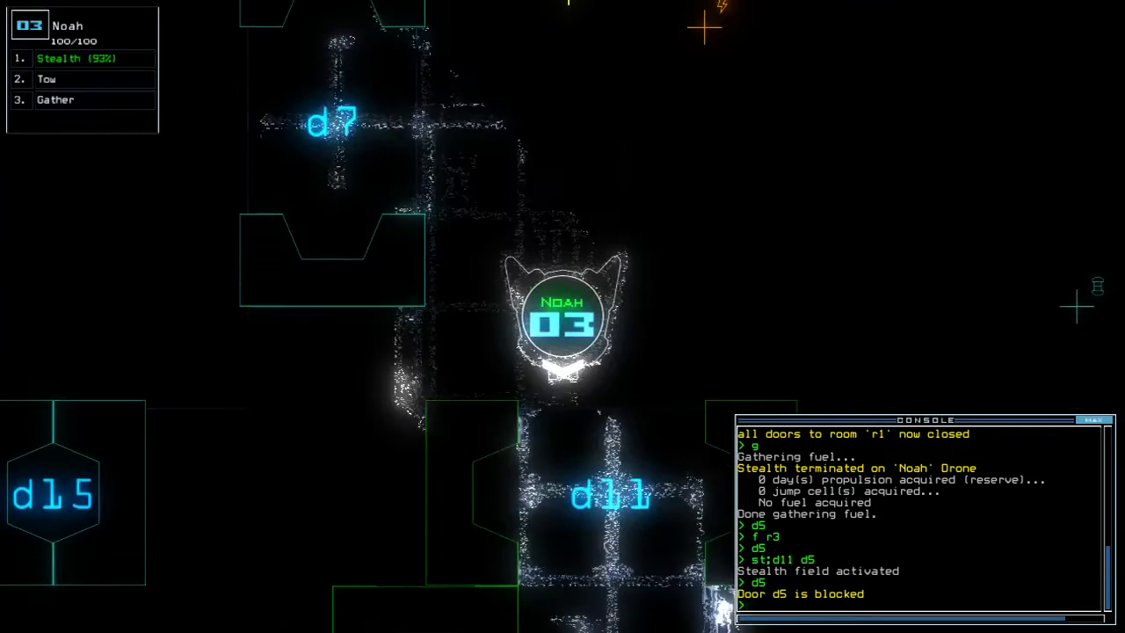
pyautogui.write('cccc')
pyautogui.press('Return')
pyautogui.press('space')
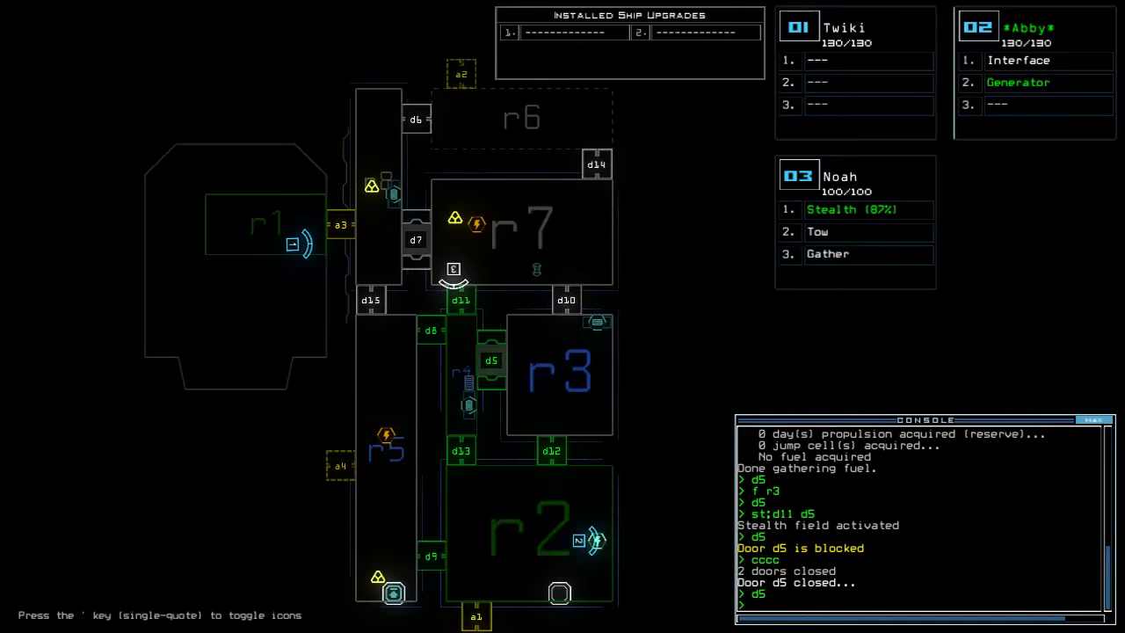
# Have Noah gather scrap twice, then reopen door d5.
pyautogui.press('space')
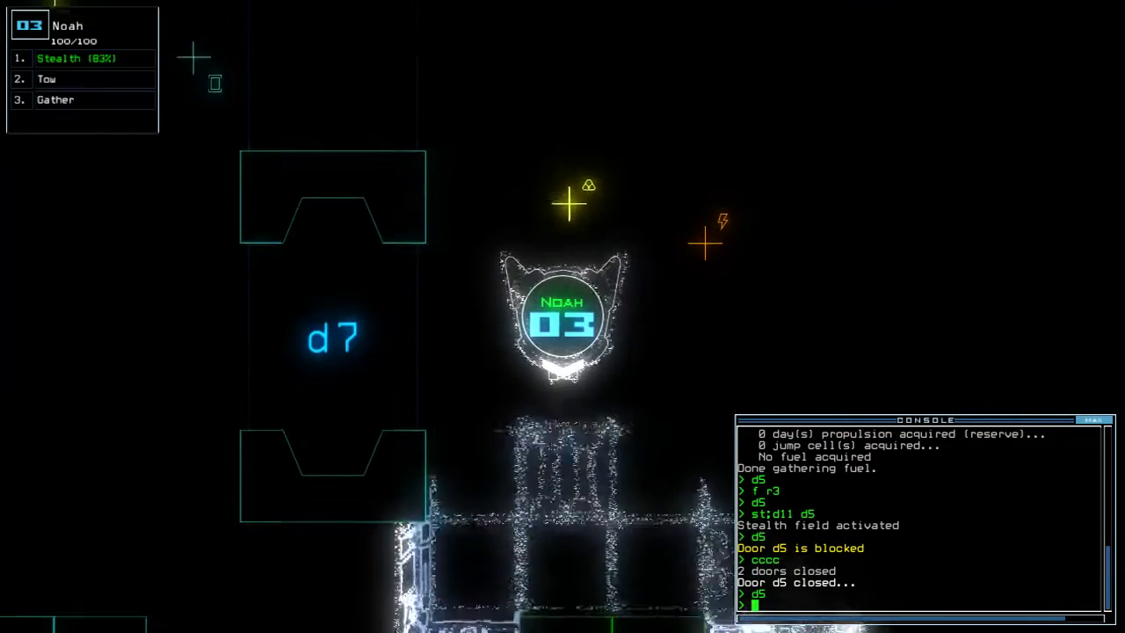
pyautogui.write('g')
pyautogui.press('Return')
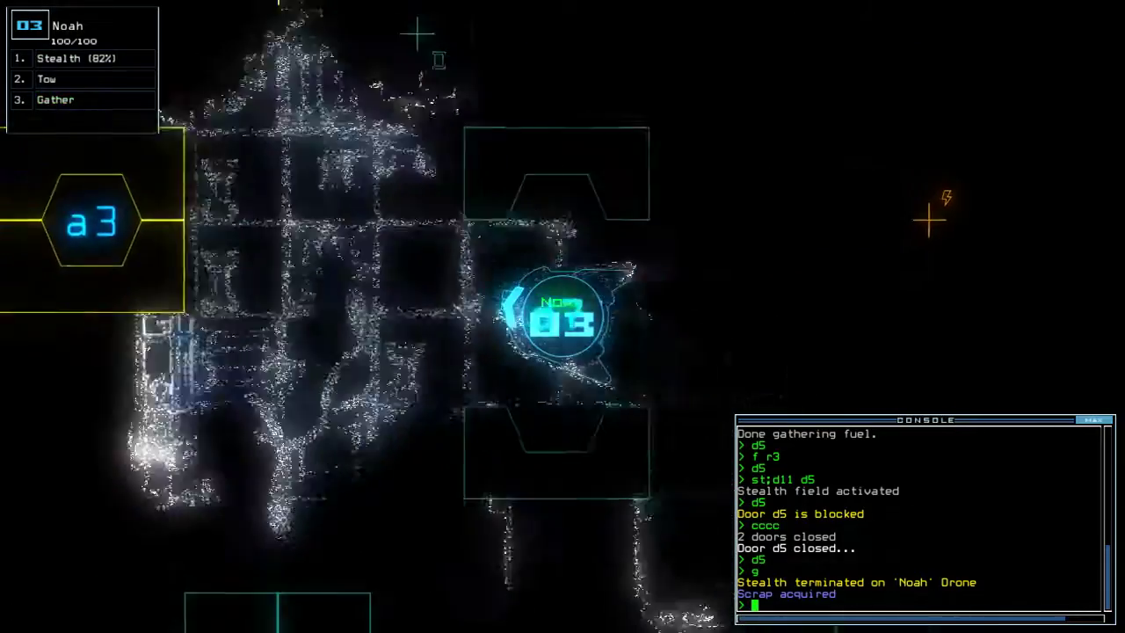
pyautogui.write('g')
pyautogui.press('Return')
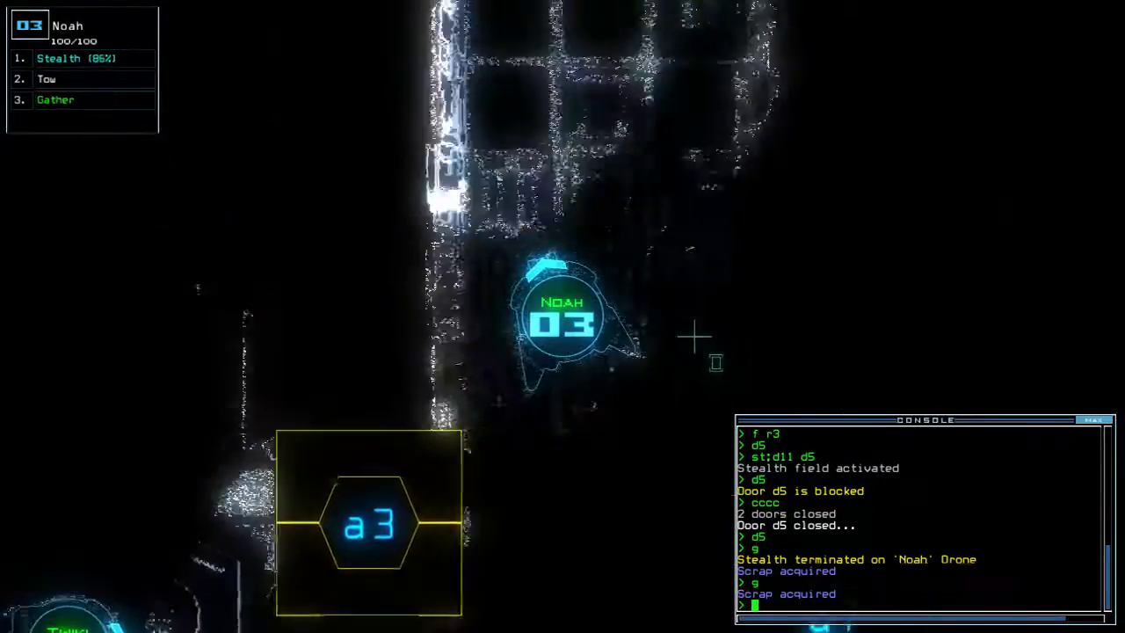
pyautogui.press('space')
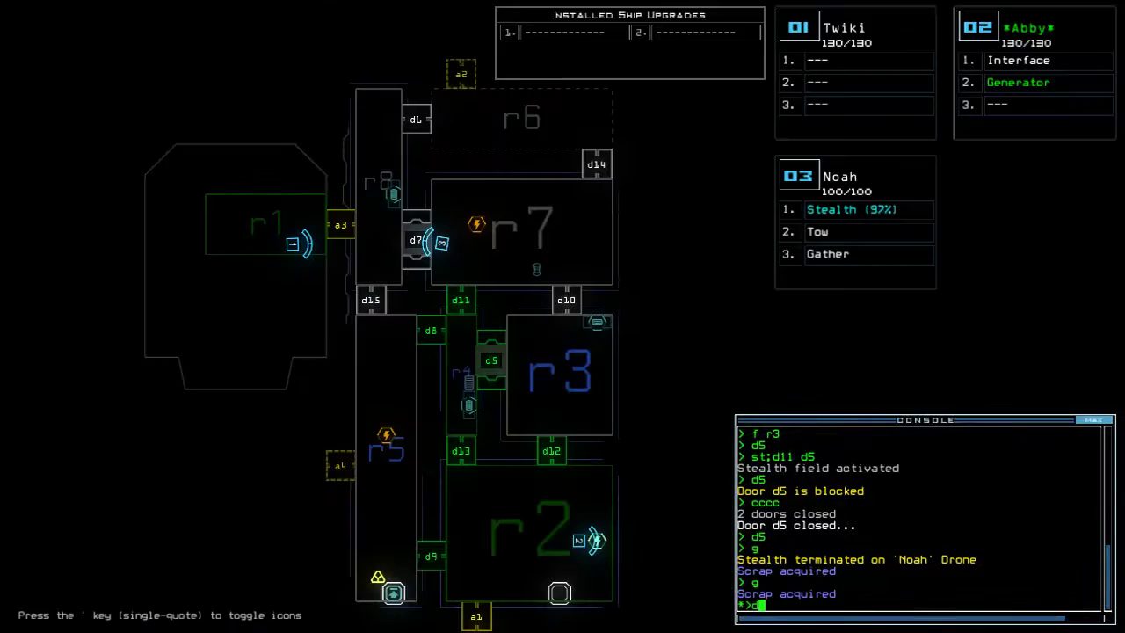
pyautogui.write('d5')
pyautogui.press('Return')
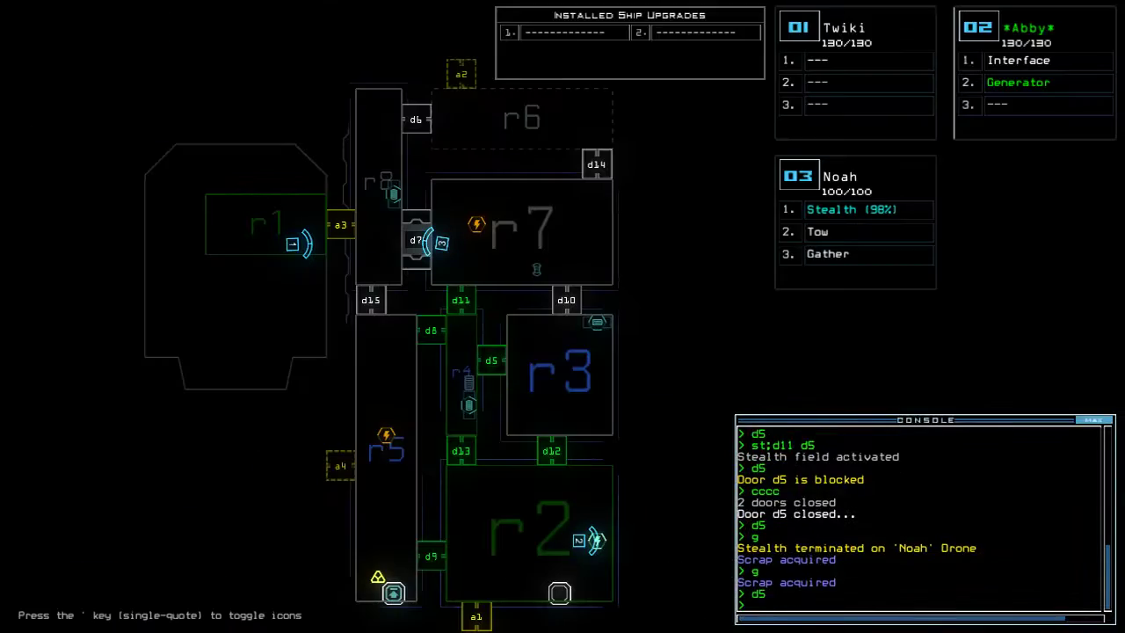
# Cloak Noah, toggle door d11, and dock at airlock a1.
pyautogui.press('space')
pyautogui.write('d8')
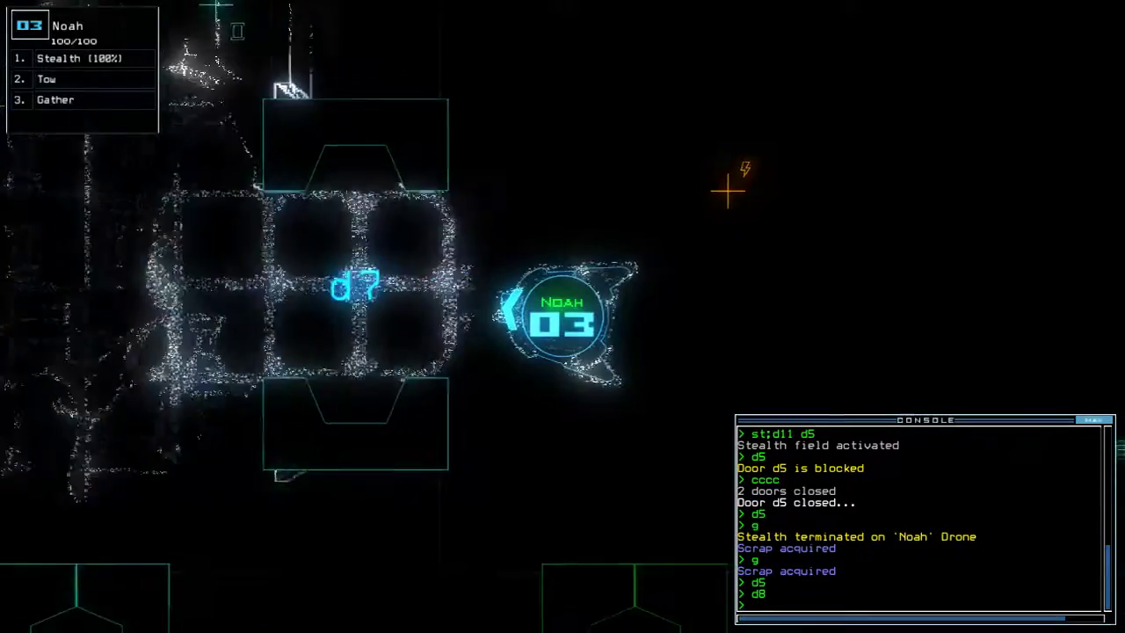
pyautogui.write('st;d11')
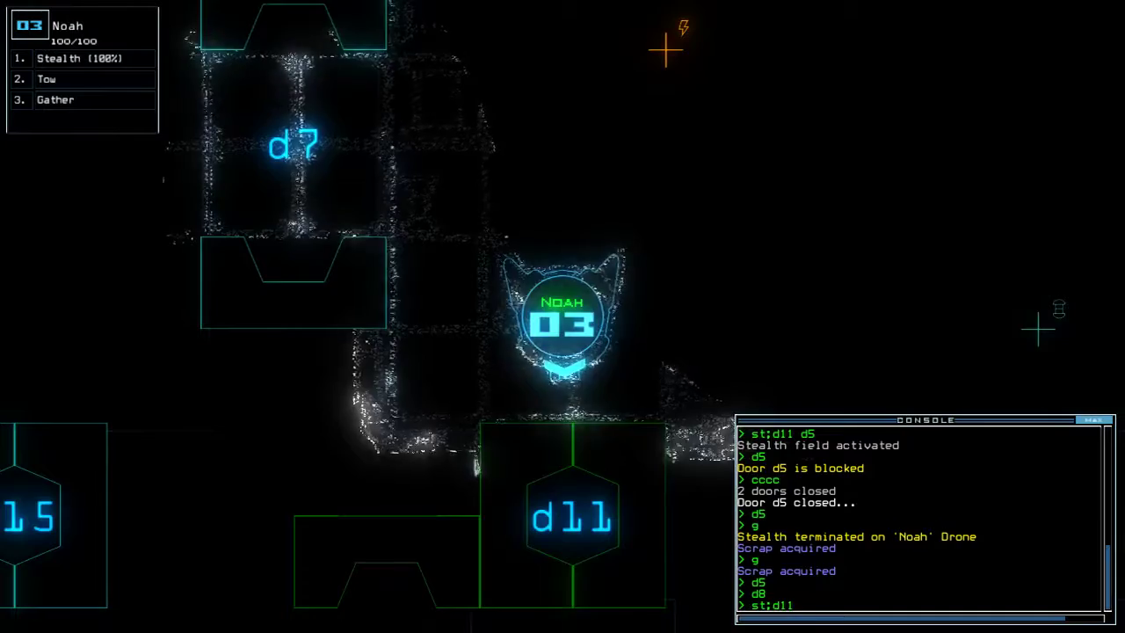
pyautogui.press('Return')
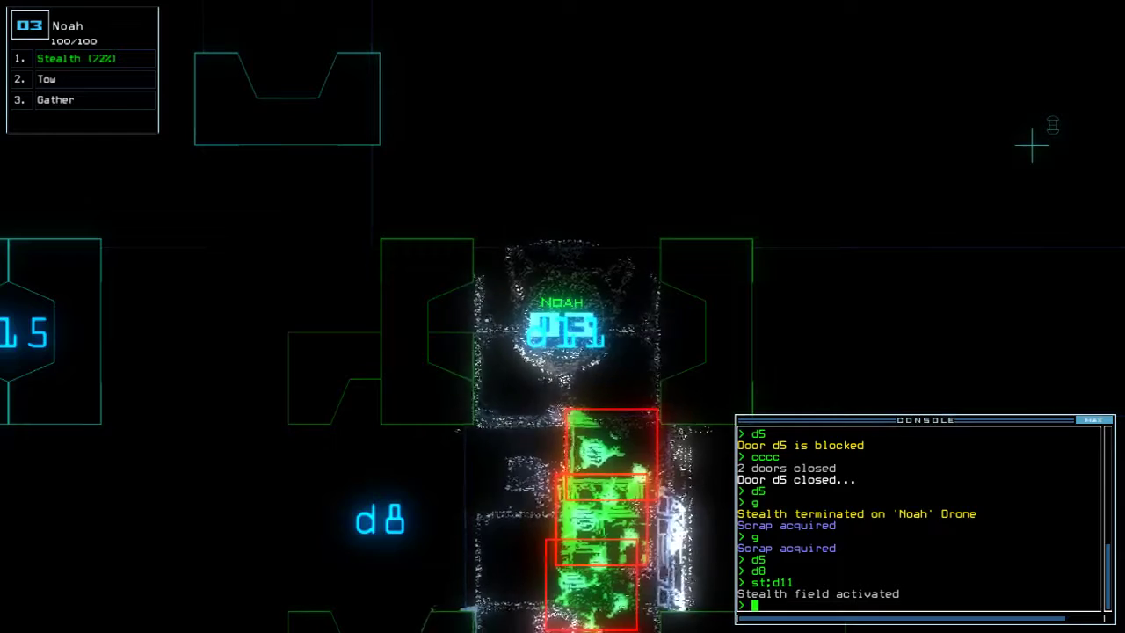
pyautogui.press('2')
# Send Abby back to room r1 and begin re-docking at airlock a3.
pyautogui.press('3')
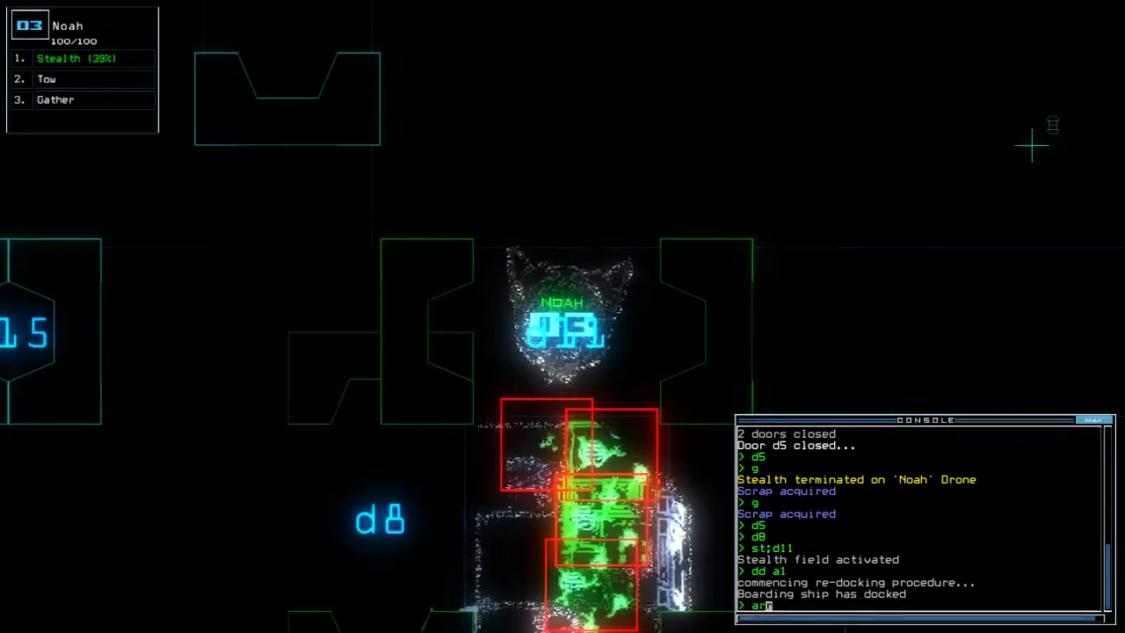
pyautogui.press('Up')
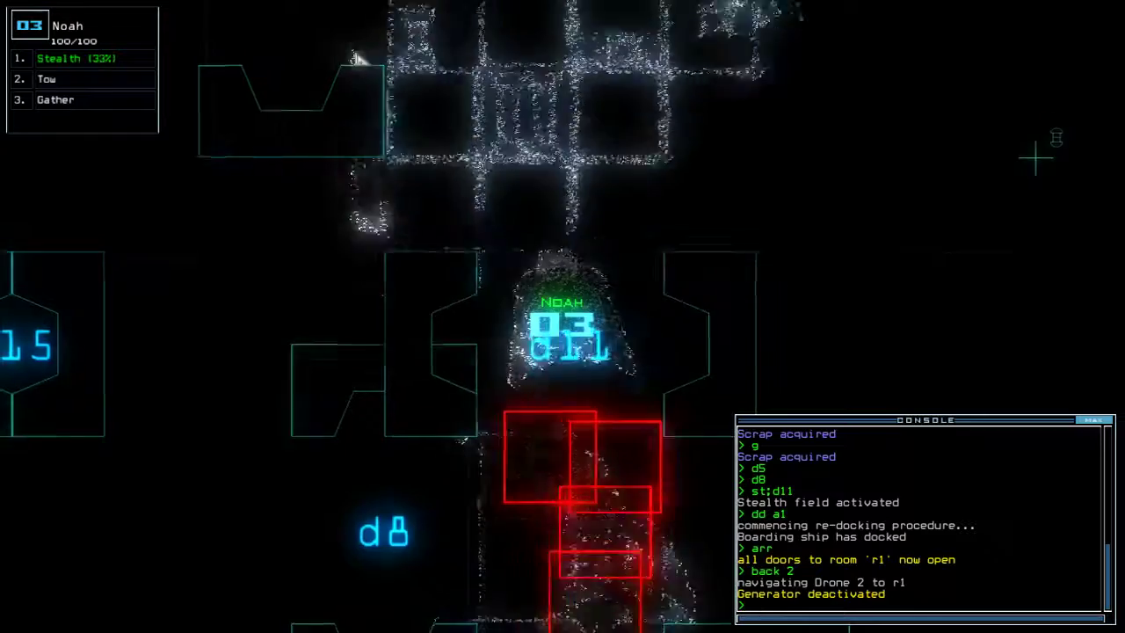
pyautogui.press('space')
pyautogui.write('dd a3')
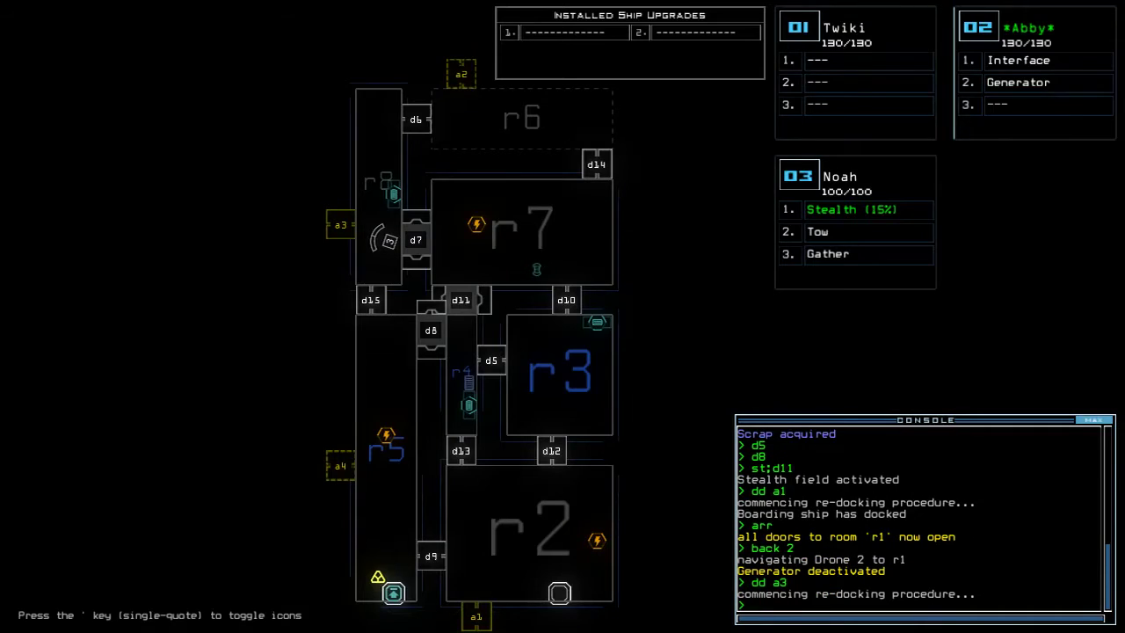
pyautogui.press('space')
pyautogui.write('ar')
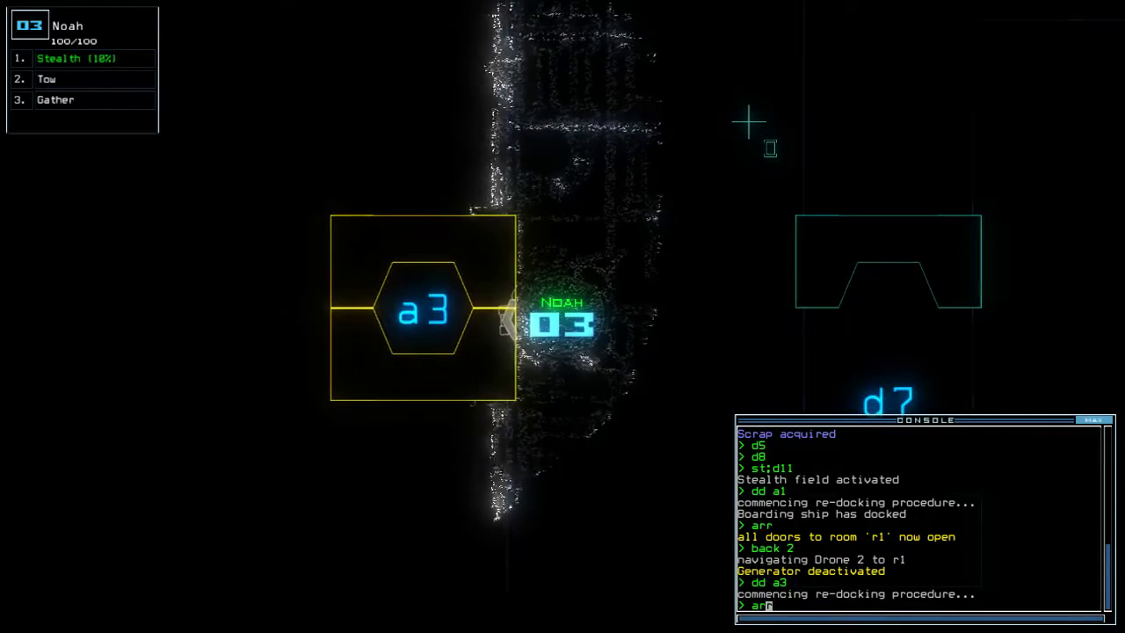
pyautogui.write('r')
# Redock the ship at airlock a1 after cycling room r1's doors.
pyautogui.press('Return')
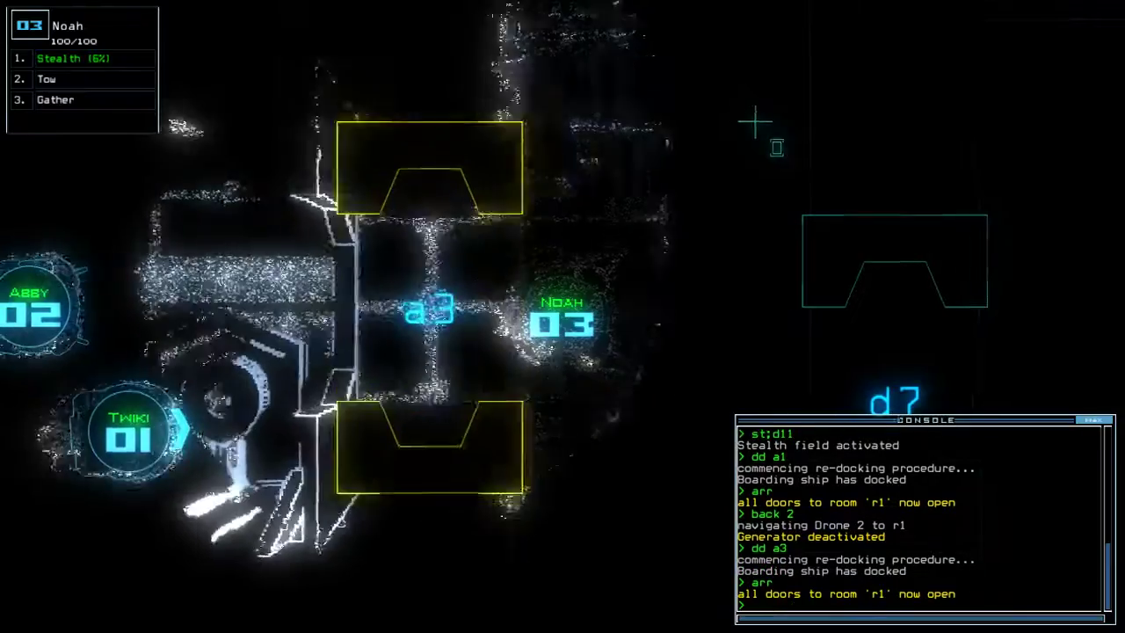
pyautogui.write('dda 1')
pyautogui.press('BackSpace')
pyautogui.press('BackSpace')
pyautogui.press('BackSpace')
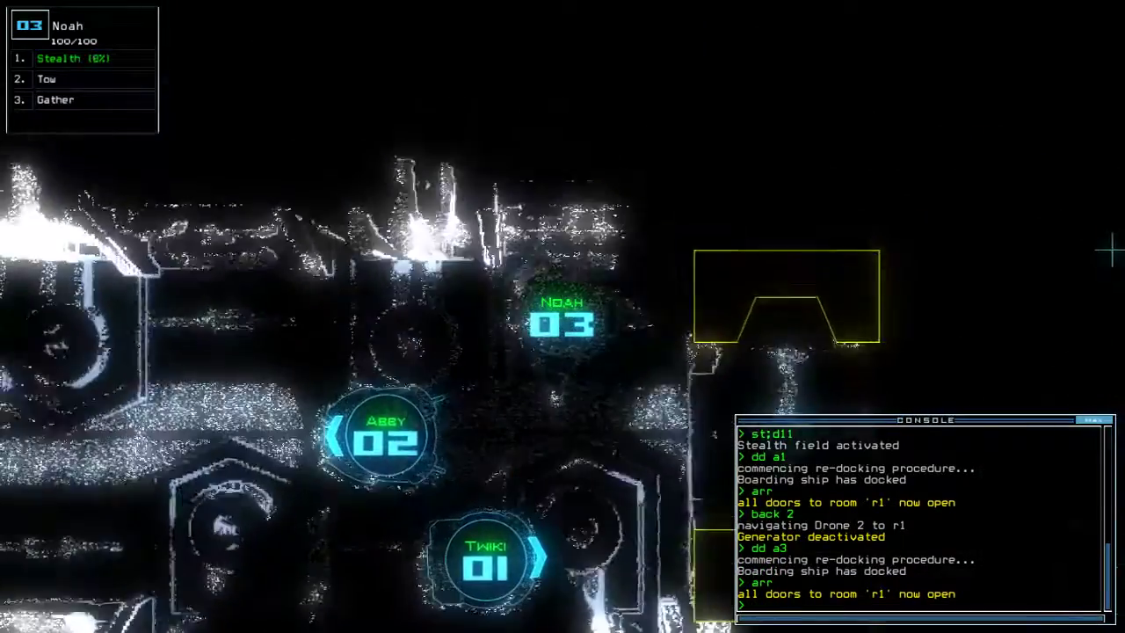
pyautogui.write('ra')
pyautogui.press('Return')
pyautogui.write('dda 1')
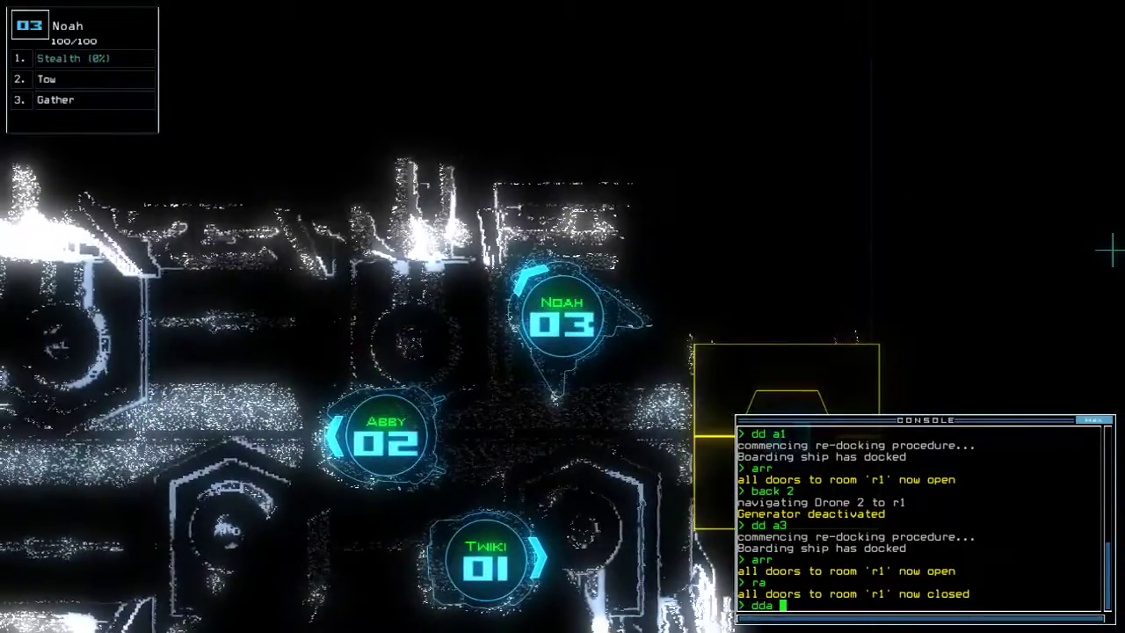
pyautogui.press('Return')
pyautogui.write('dd a1')
pyautogui.press('Return')
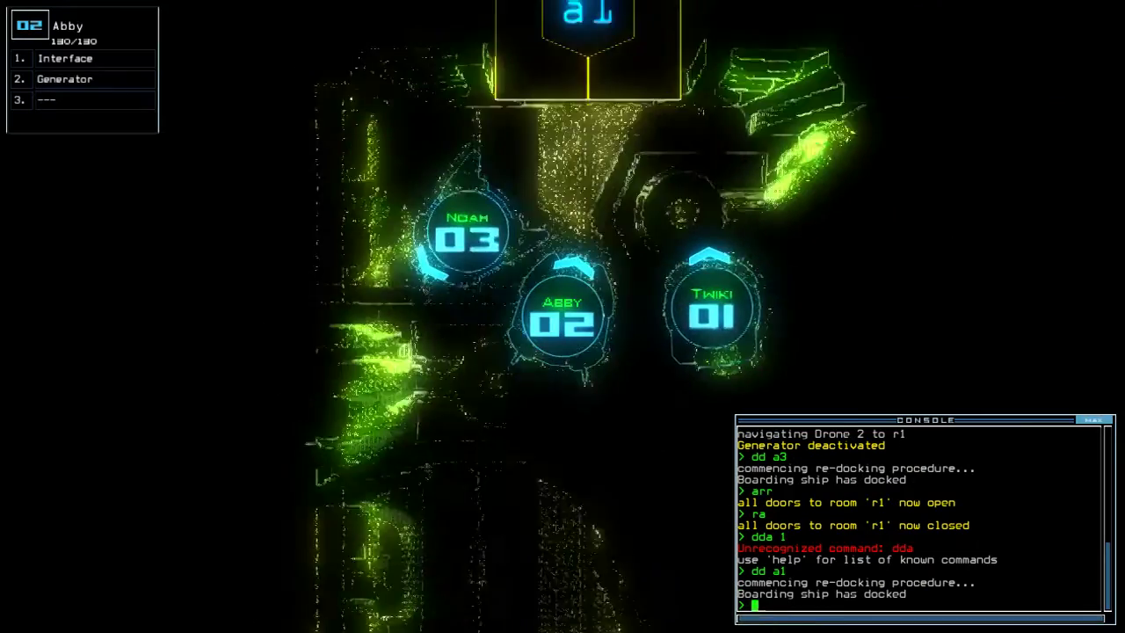
pyautogui.write('arr')
# Have Abby restart the generator with 'generator 2', then dock at airlock a4.
pyautogui.press('Return')
pyautogui.press('Up')
pyautogui.press('Up')
pyautogui.press('Up')
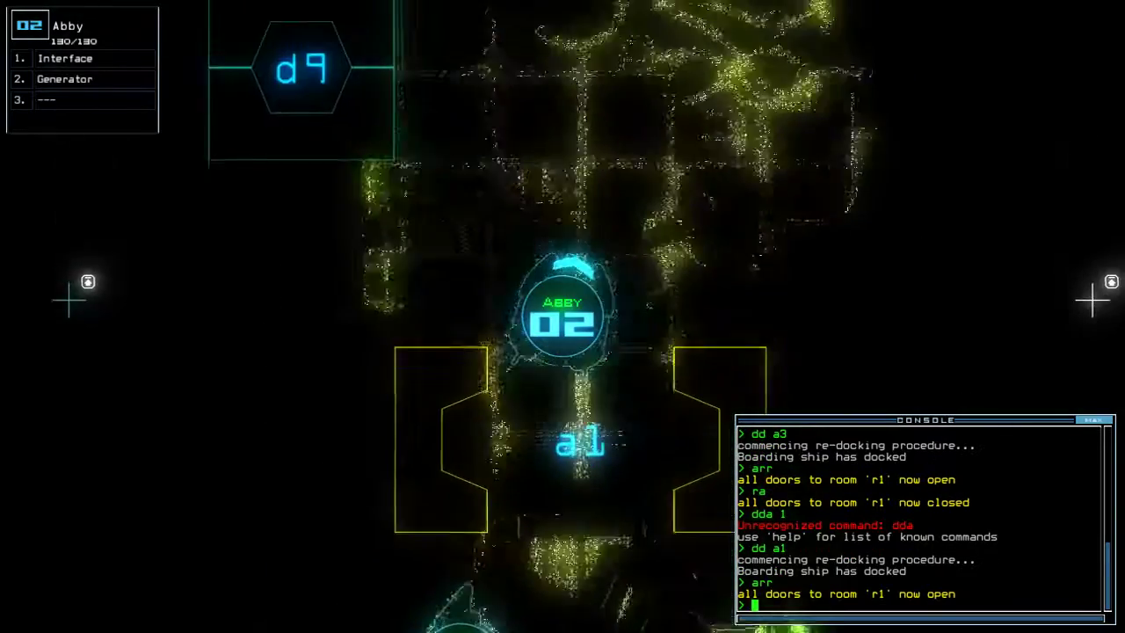
pyautogui.press('Tab')
pyautogui.press('Up')
pyautogui.press('Up')
pyautogui.press('Right')
pyautogui.press('Right')
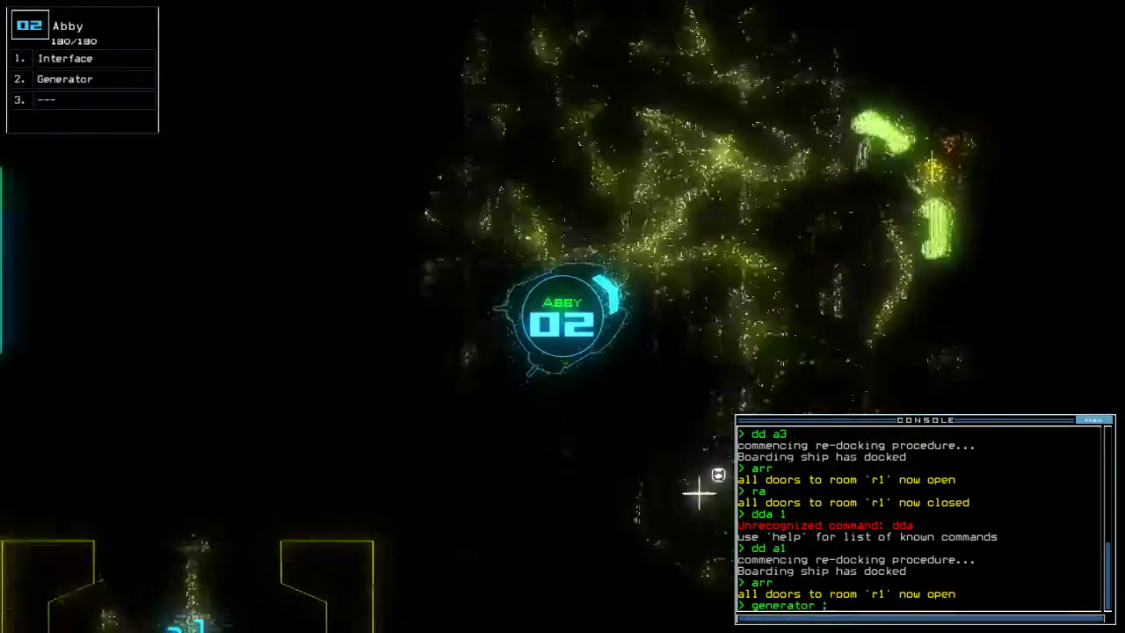
pyautogui.write('2')
pyautogui.press('Return')
pyautogui.press('space')
pyautogui.write('dd a')
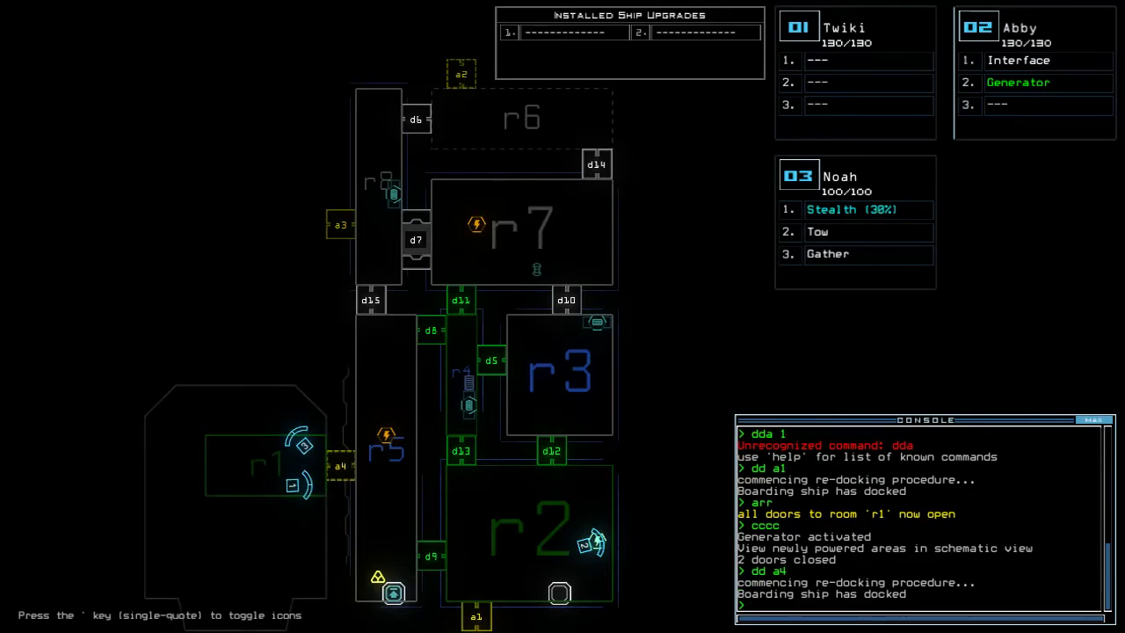
pyautogui.press('space')
pyautogui.write('st;ar')
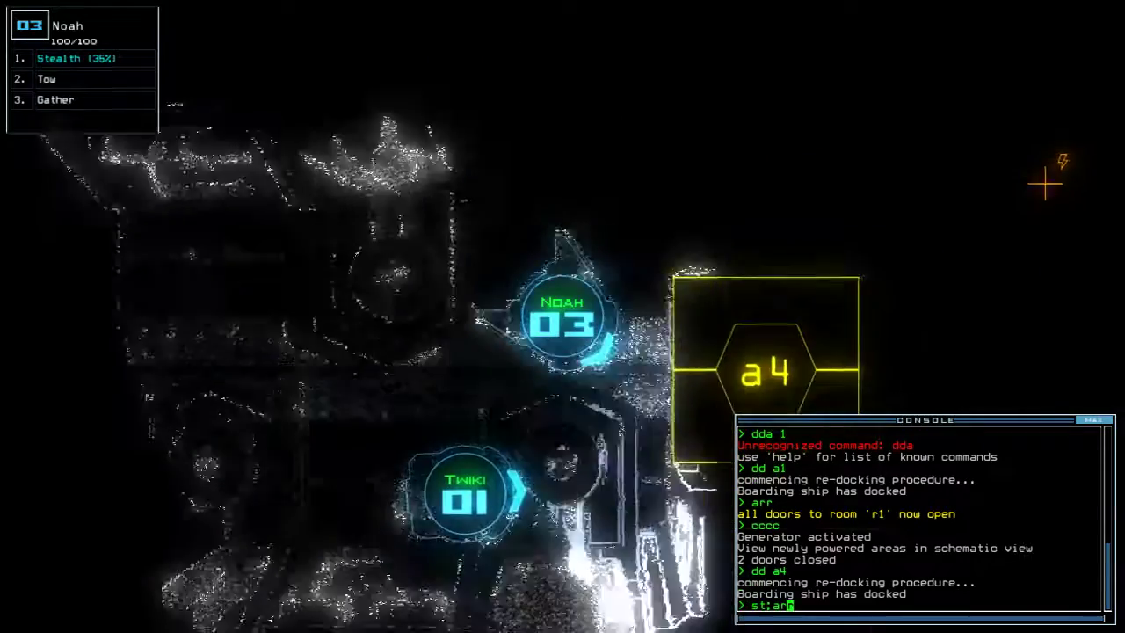
pyautogui.write('r')
# Cloak Noah and move him through the ship to collect scrap.
pyautogui.press('Return')
pyautogui.write('ra')
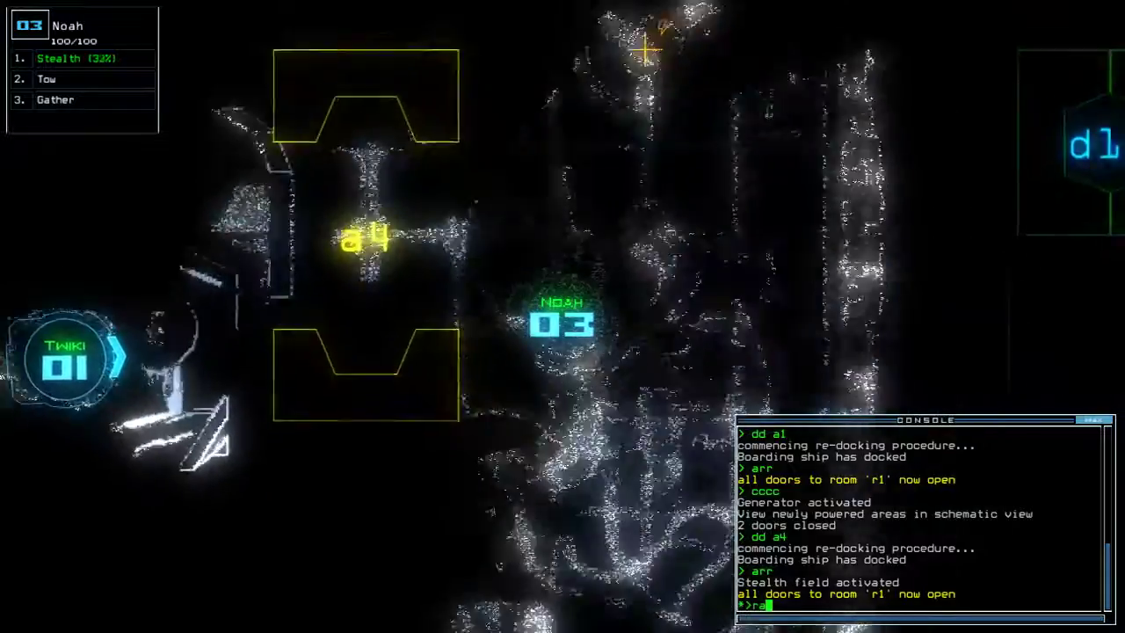
pyautogui.press('Return')
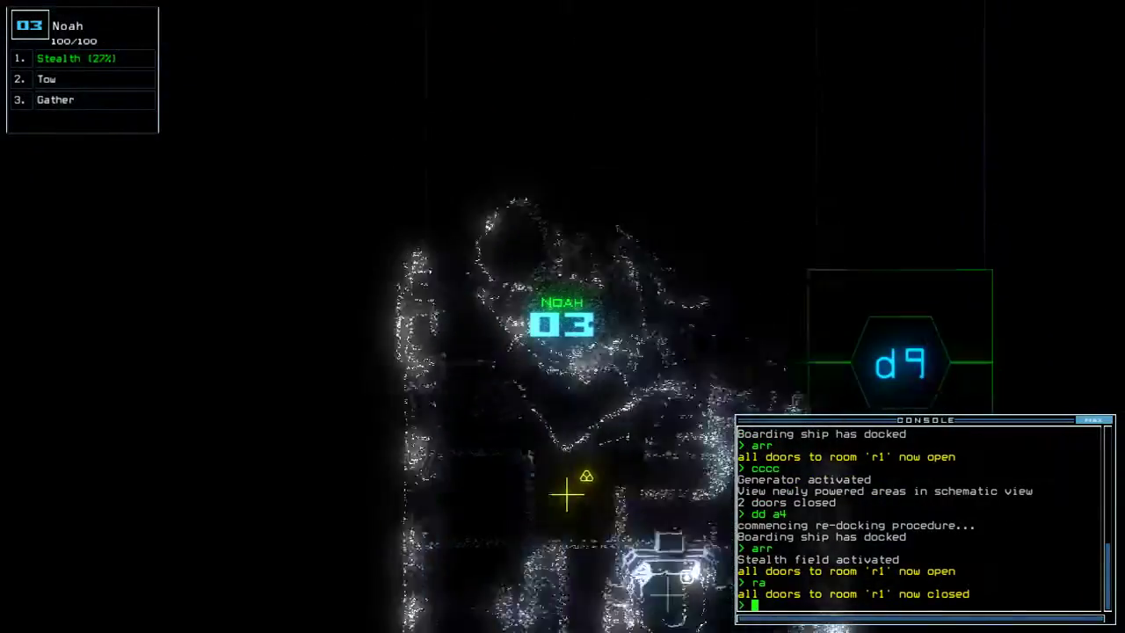
pyautogui.press('Up')
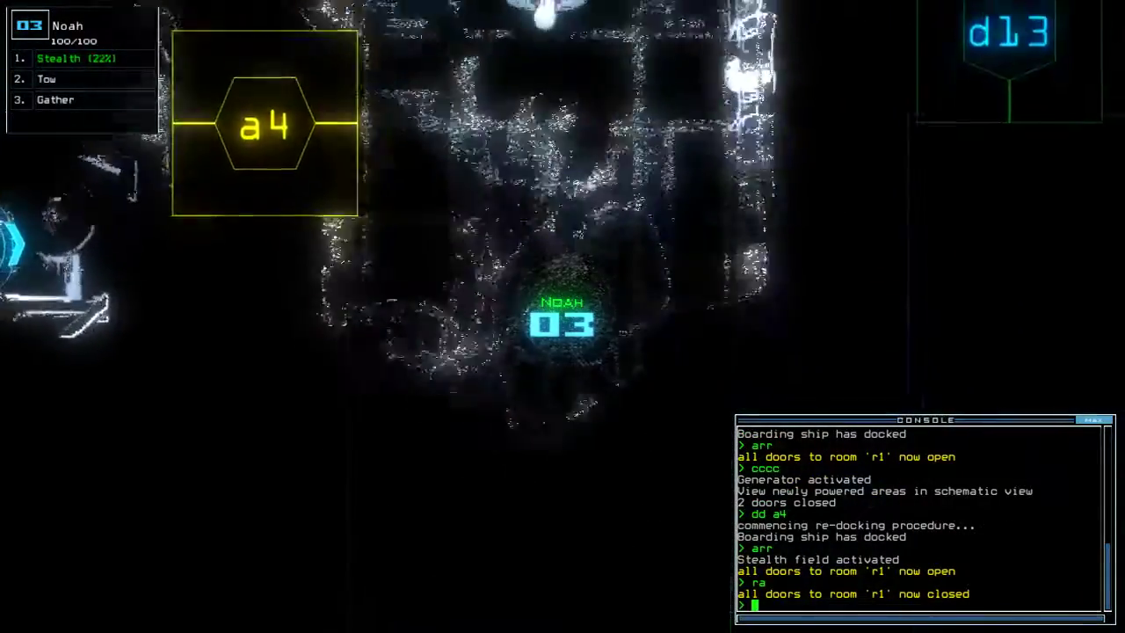
pyautogui.press('Up')
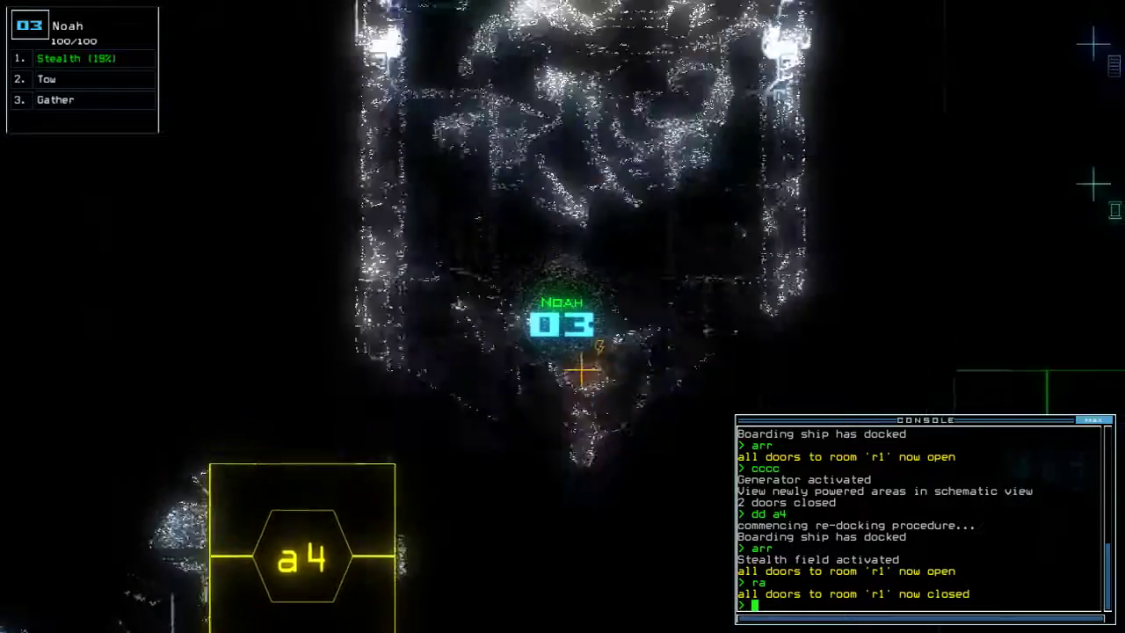
pyautogui.press('Up')
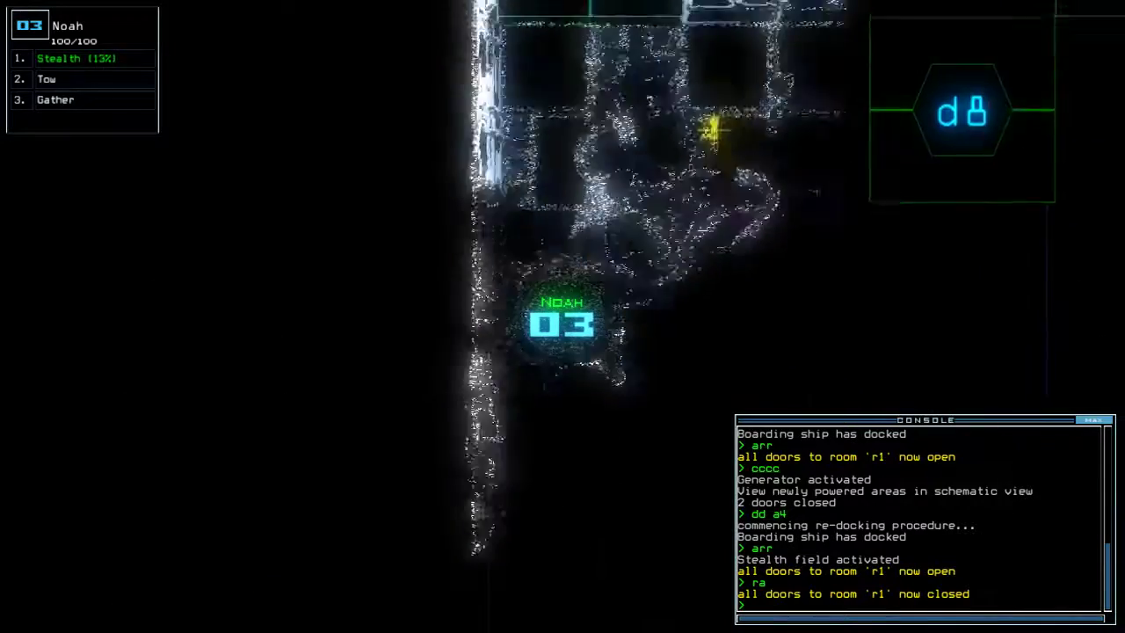
pyautogui.press('Up')
pyautogui.write('g')
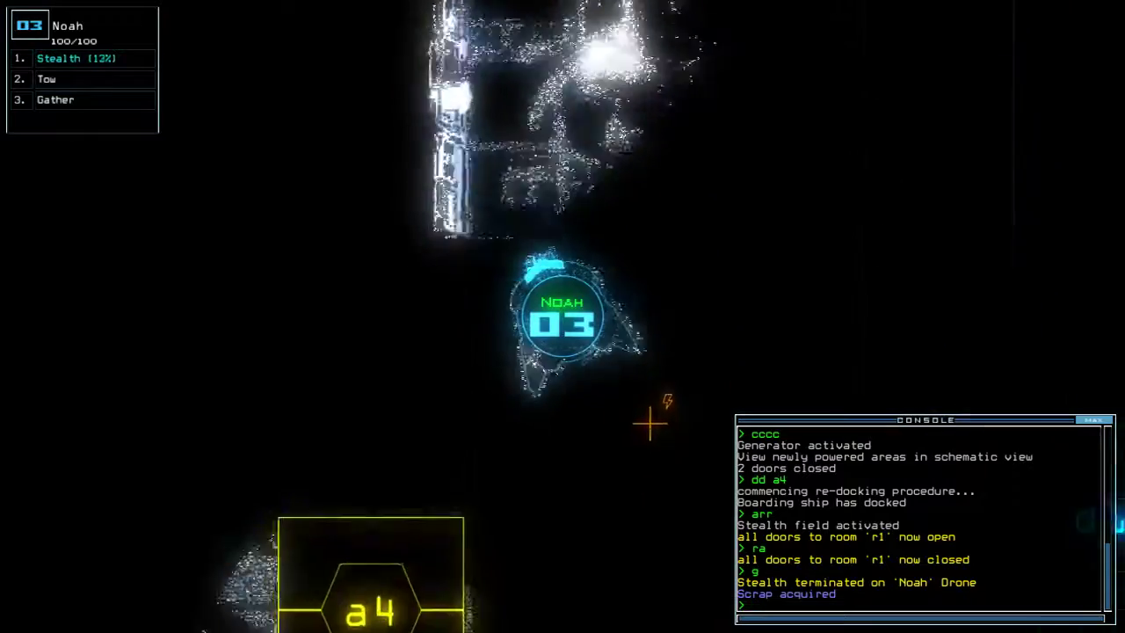
pyautogui.press('Up')
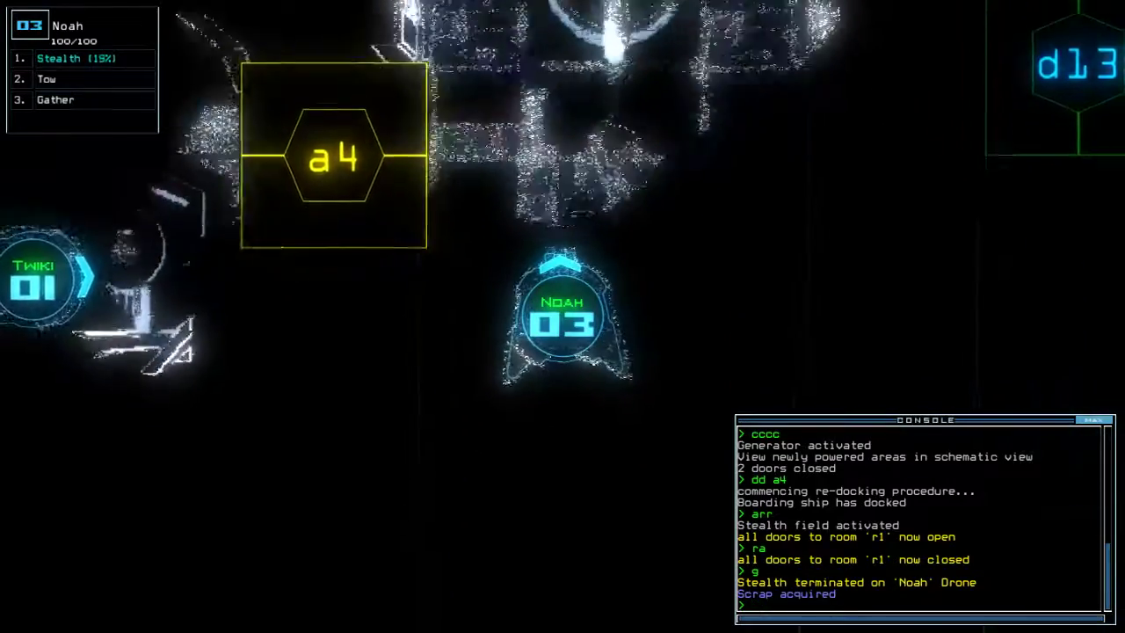
pyautogui.press('Up')
pyautogui.write('g')
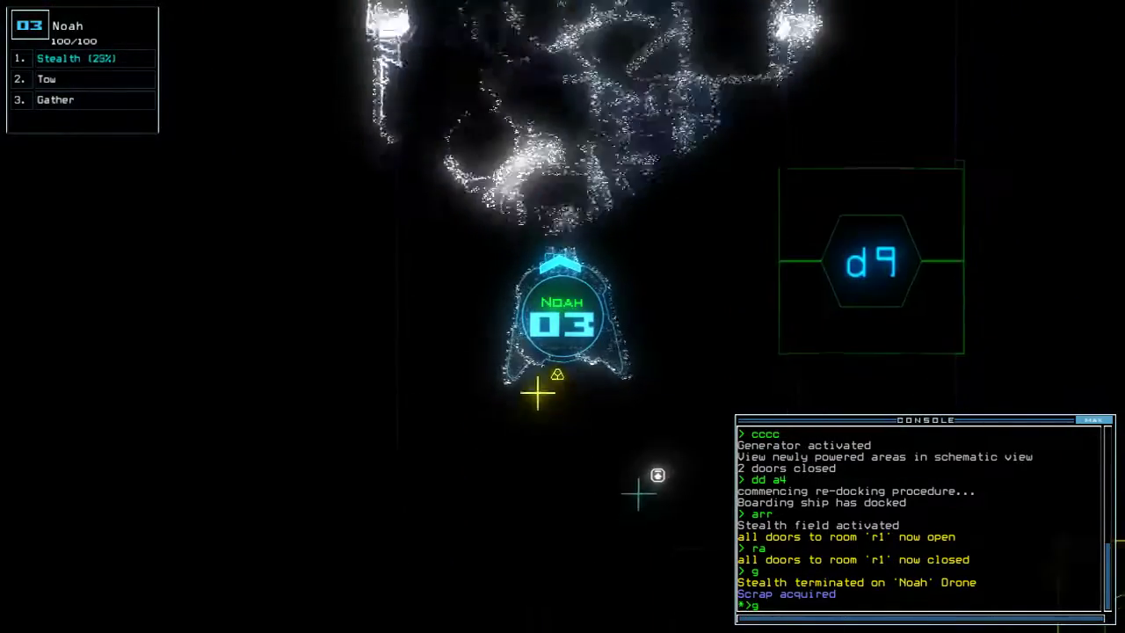
pyautogui.press('Return')
pyautogui.write('arr')
# Send Twiki to Noah's room, re-dock at airlock a2, and open door d9.
pyautogui.press('Return')
pyautogui.write('navigate 1')
pyautogui.press('Up')
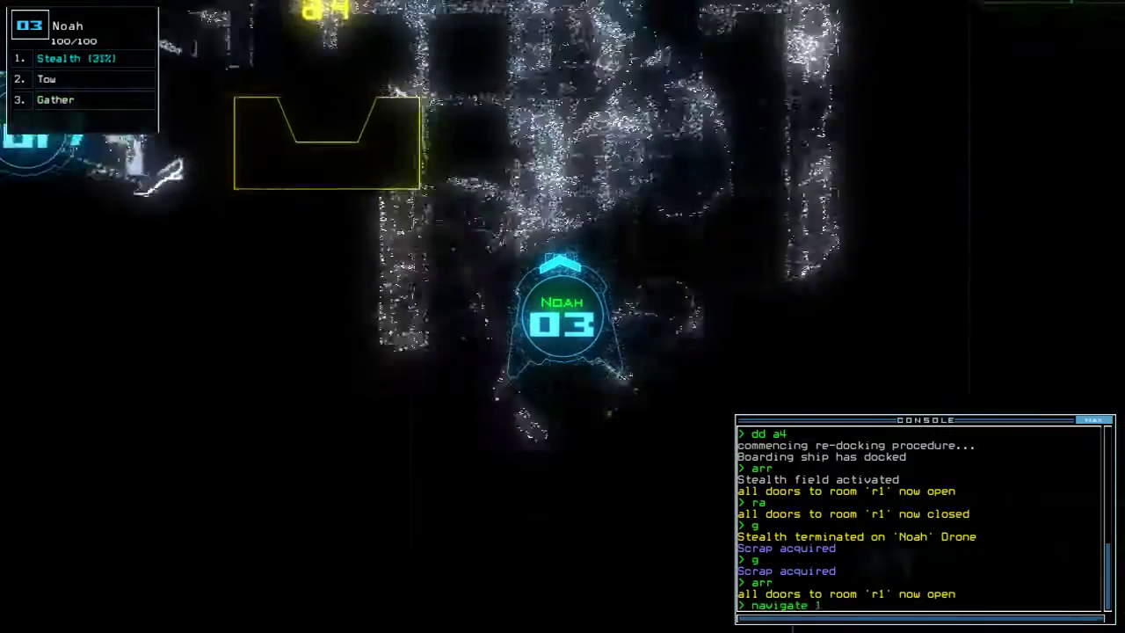
pyautogui.press('Return')
pyautogui.press('Up')
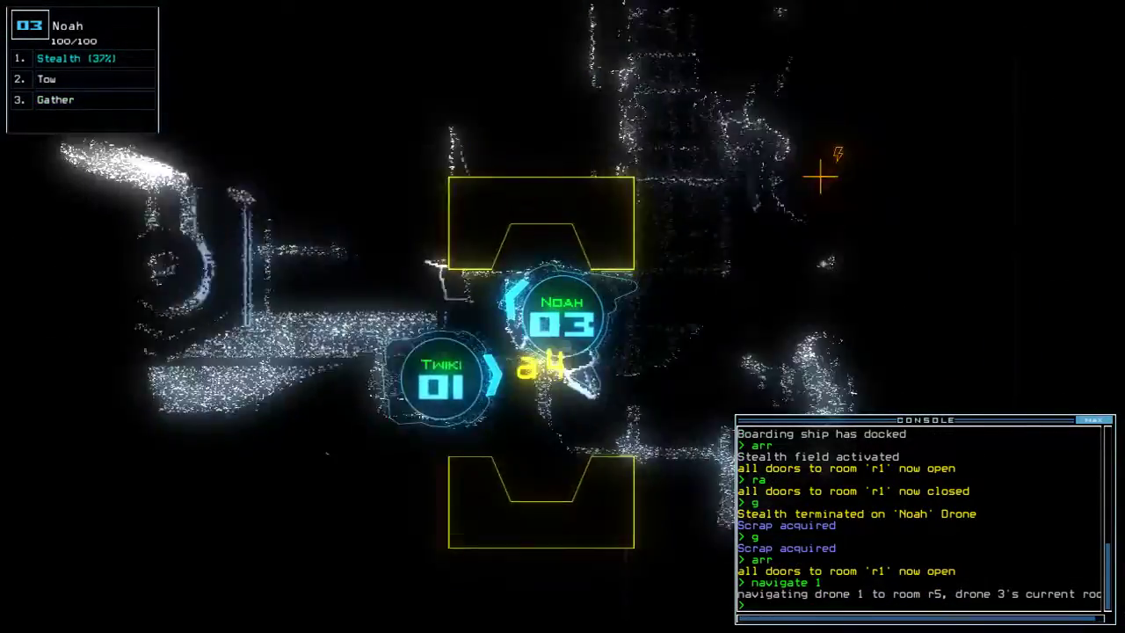
pyautogui.press('space')
pyautogui.write('dd a')
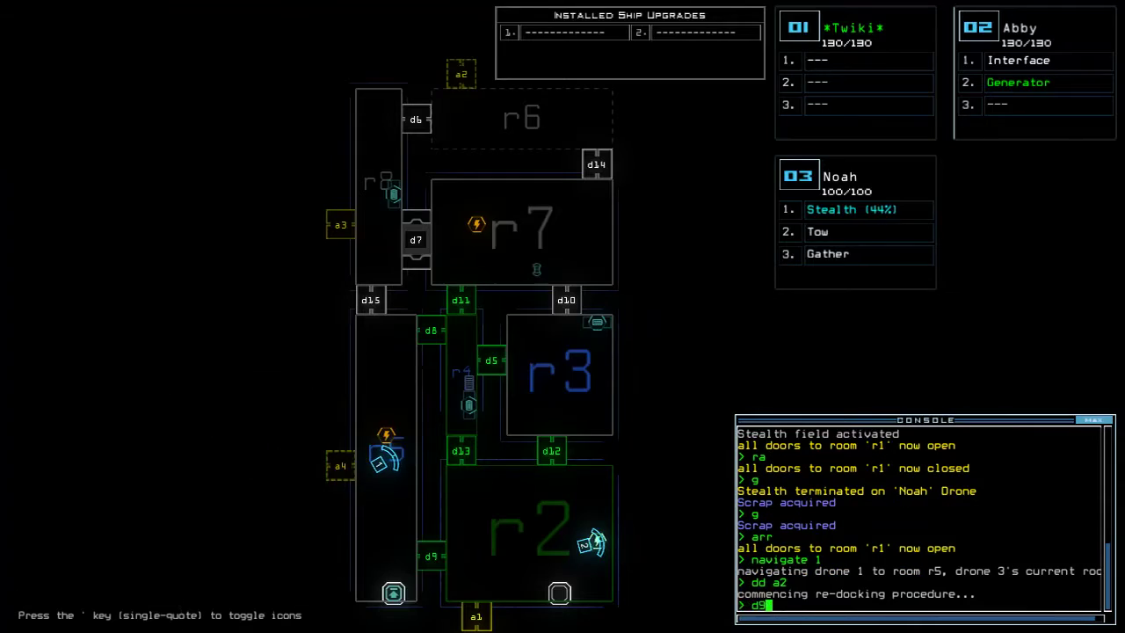
pyautogui.press('Return')
# Bring Twiki into room r5, list its items, and re-cloak Noah.
pyautogui.press('space')
pyautogui.write('f r5')
pyautogui.press('Return')
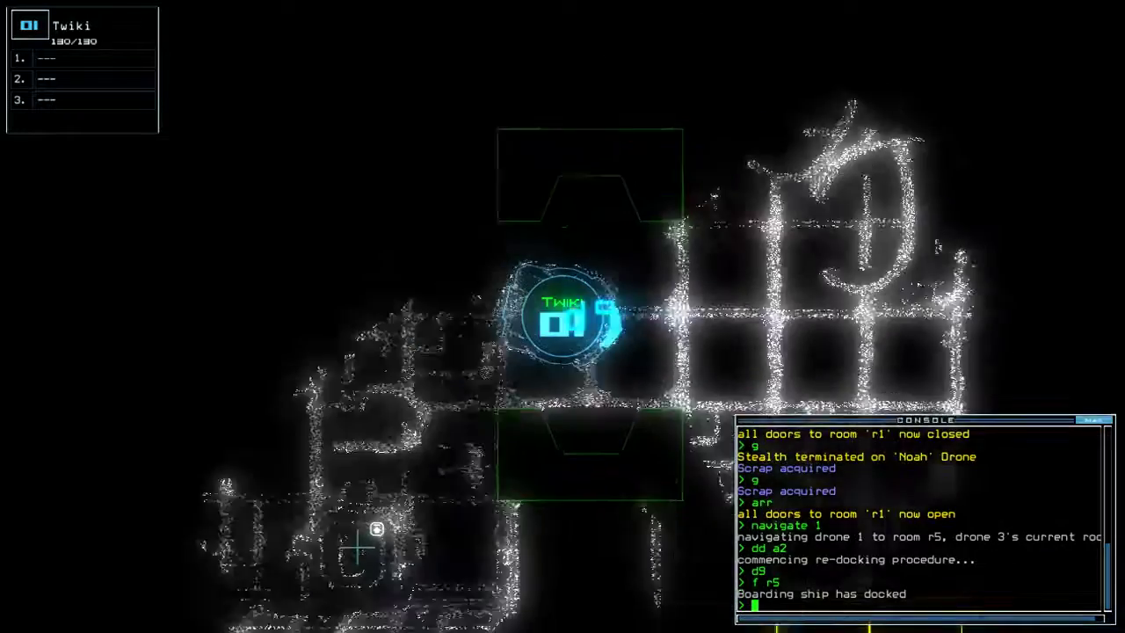
pyautogui.write('i')
pyautogui.press('Return')
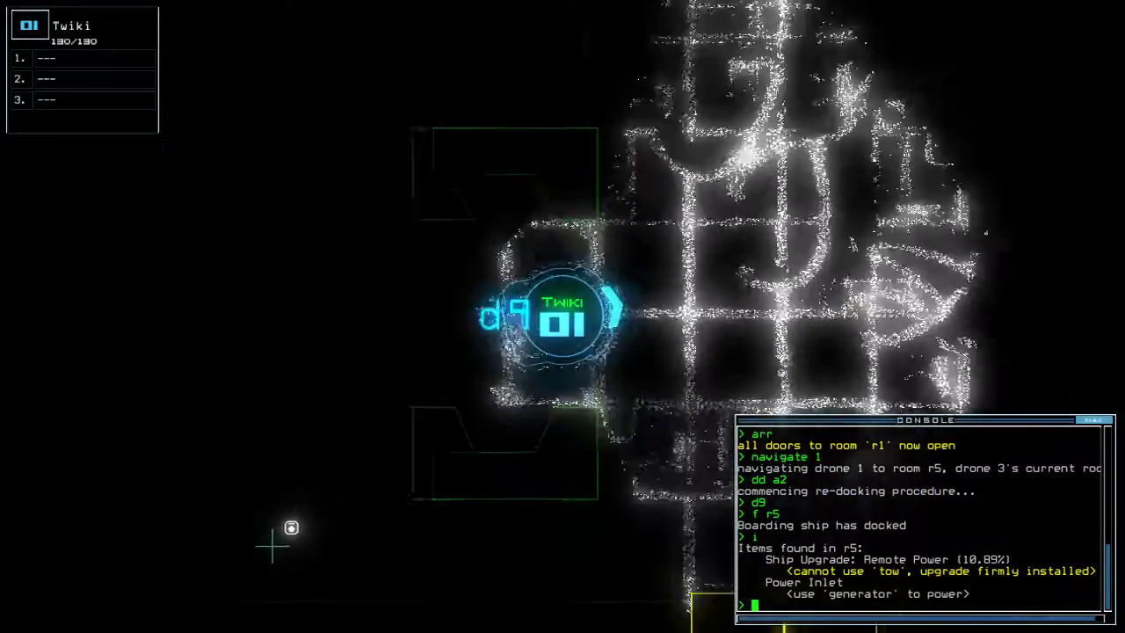
pyautogui.write('3')
pyautogui.write('st;a')
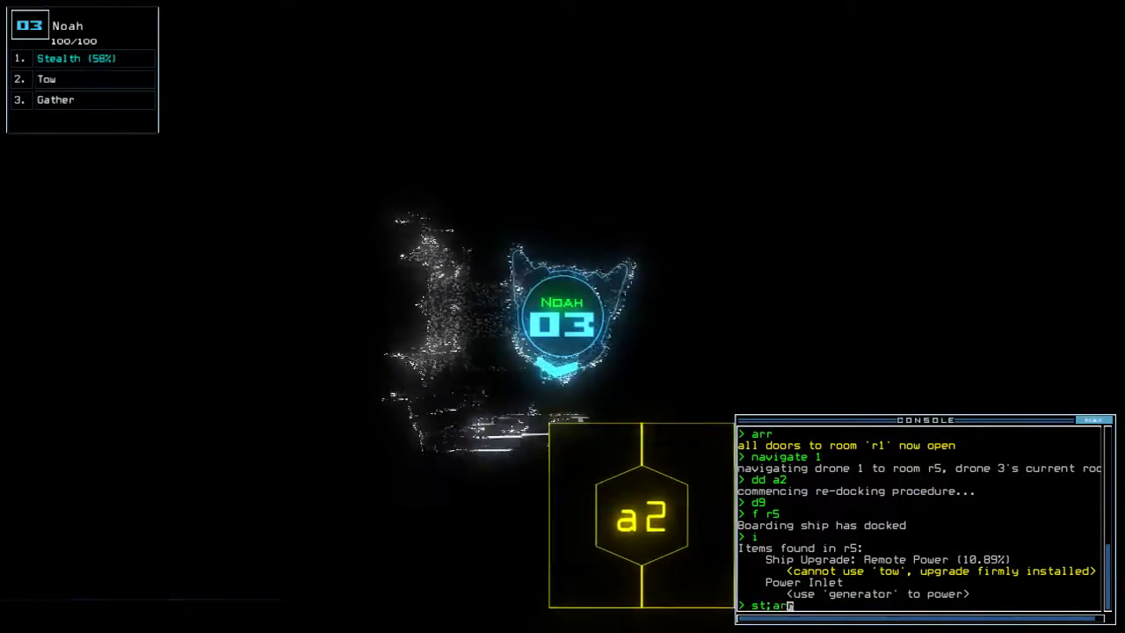
pyautogui.write('r')
pyautogui.press('Return')
pyautogui.write('ra')
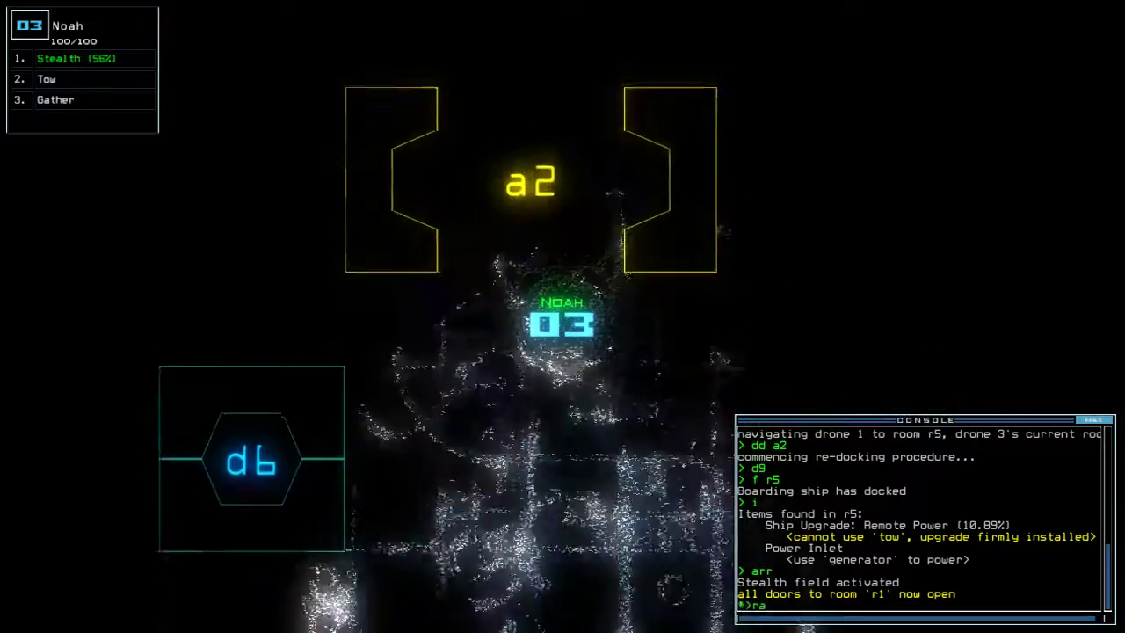
pyautogui.press('Return')
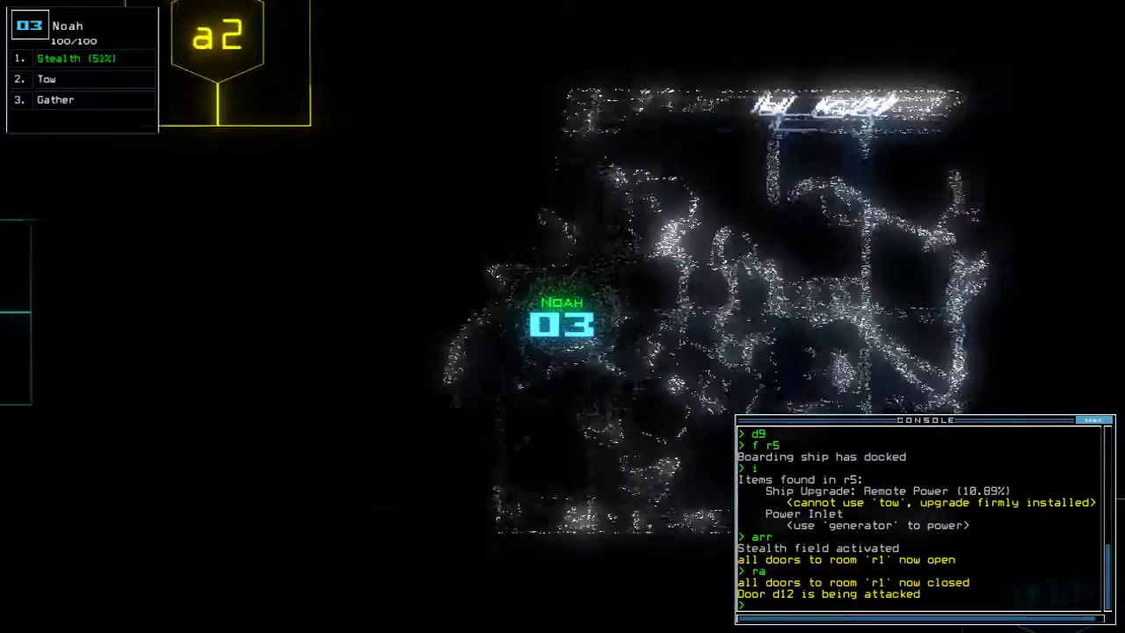
# Gather Noah's last scrap, redock at airlock a1, recall Abby to r1, and undock.
pyautogui.press('space')
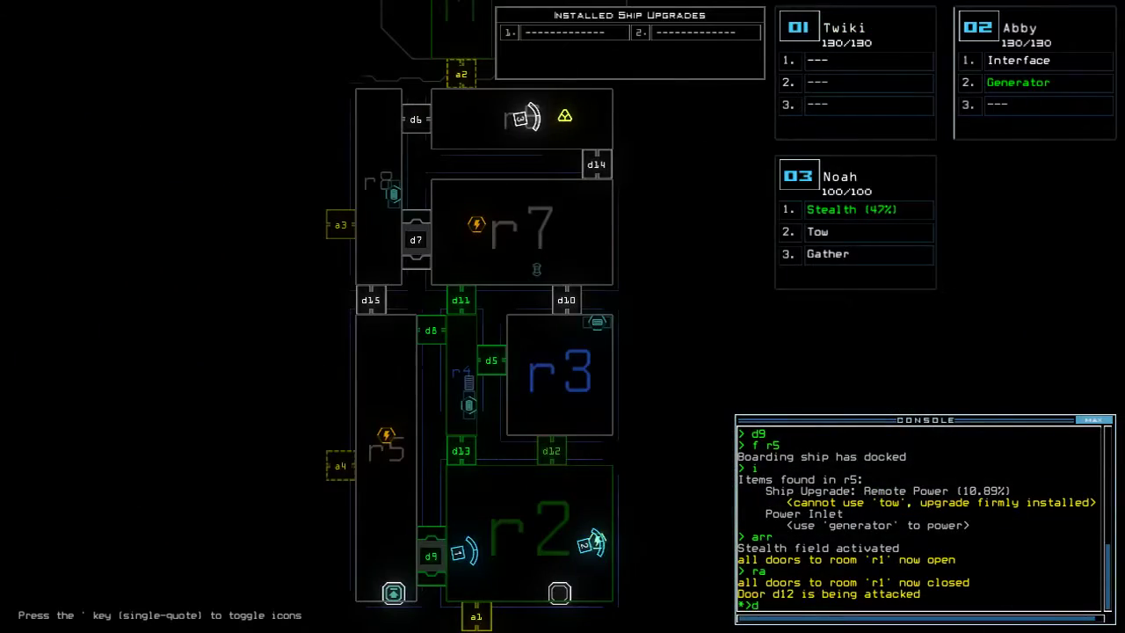
pyautogui.press('space')
pyautogui.write('5')
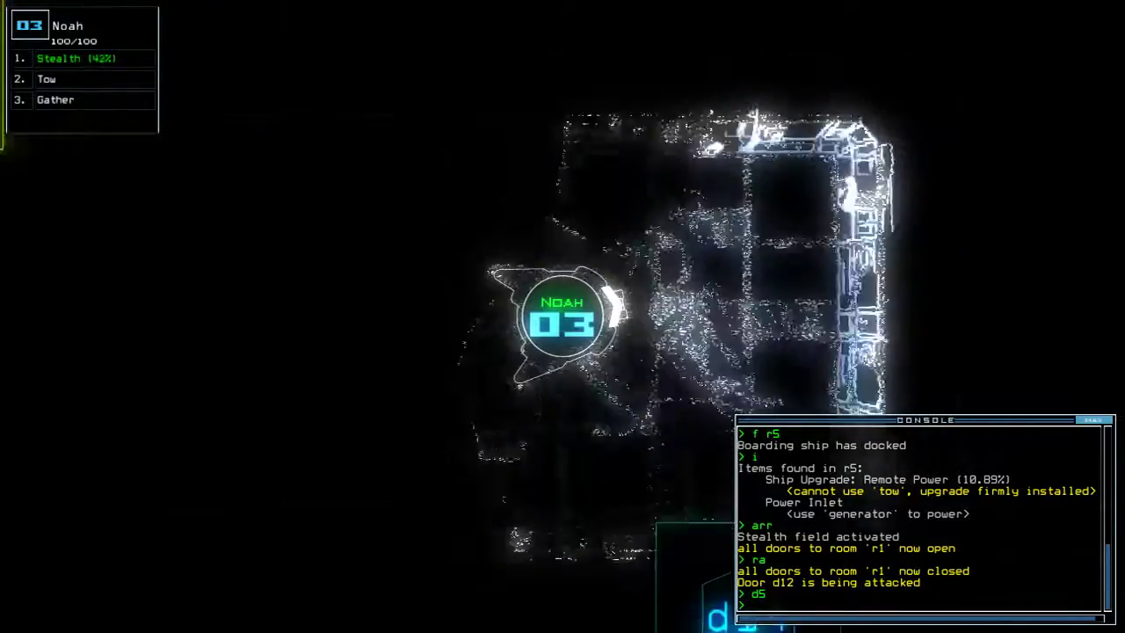
pyautogui.write('g')
pyautogui.press('Return')
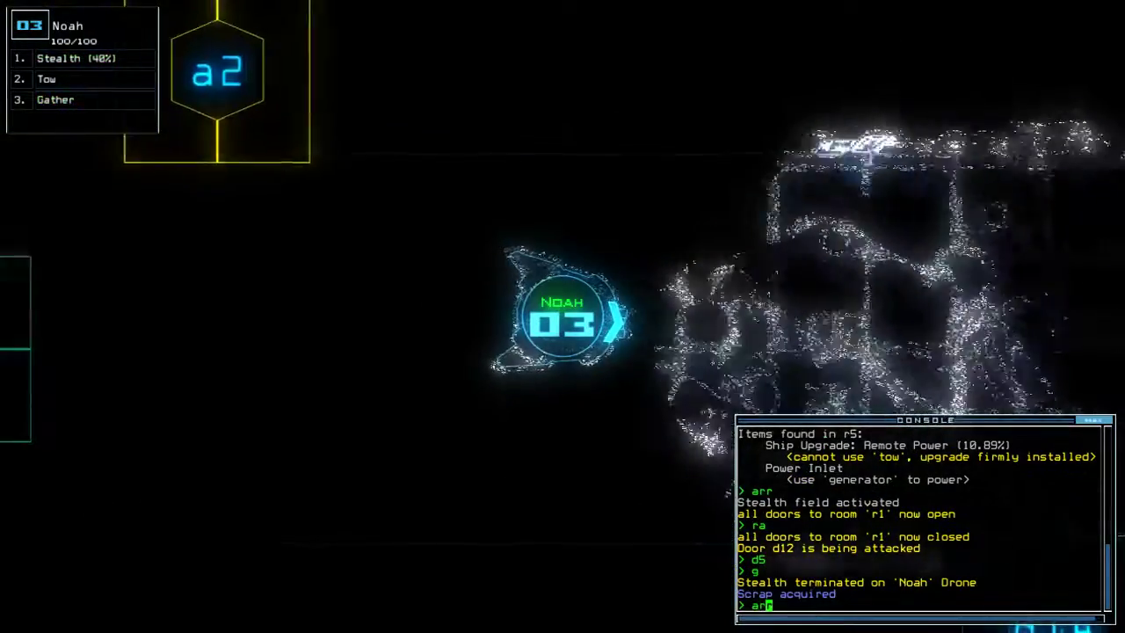
pyautogui.write('arr')
pyautogui.press('Return')
pyautogui.write('dd a1')
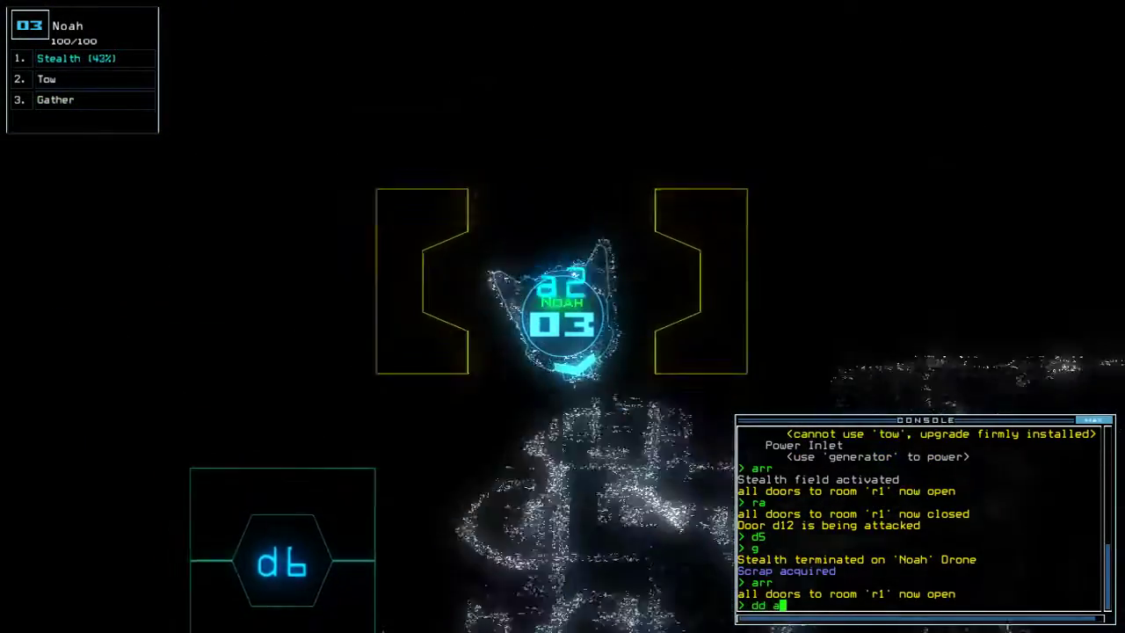
pyautogui.press('Return')
pyautogui.press('space')
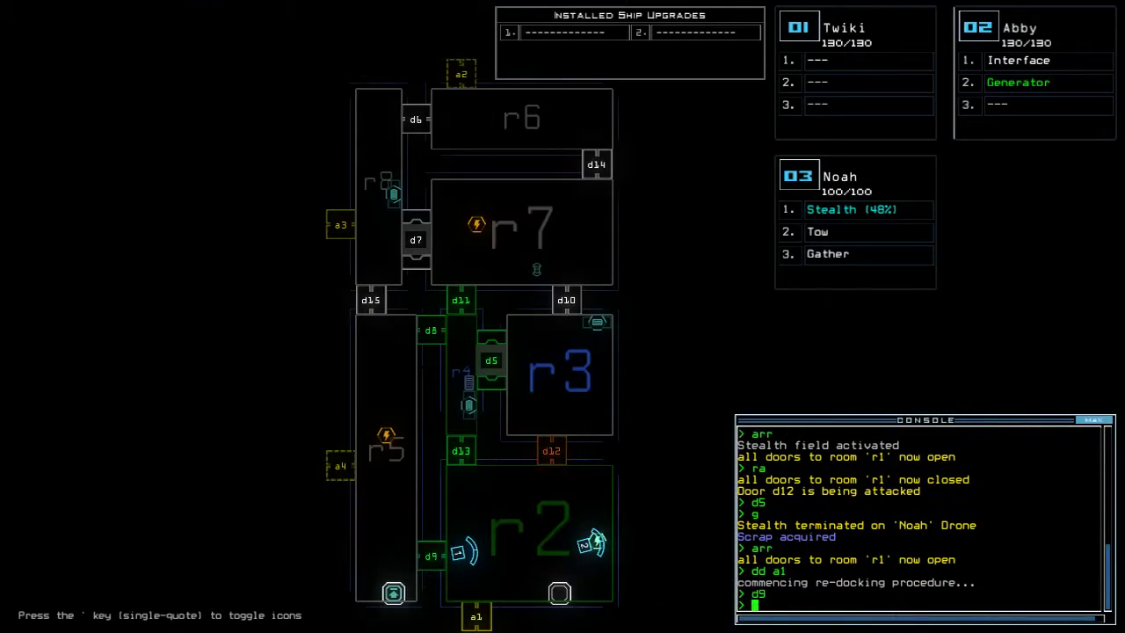
pyautogui.press('space')
pyautogui.write('arr ;b')
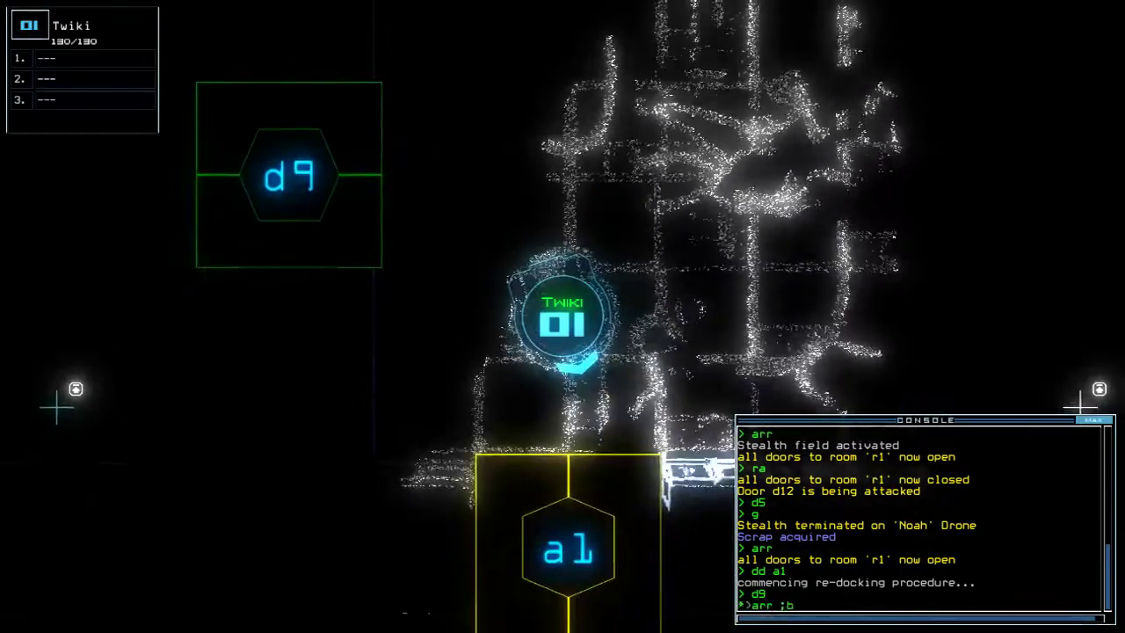
pyautogui.write('ack 2')
pyautogui.press('Return')
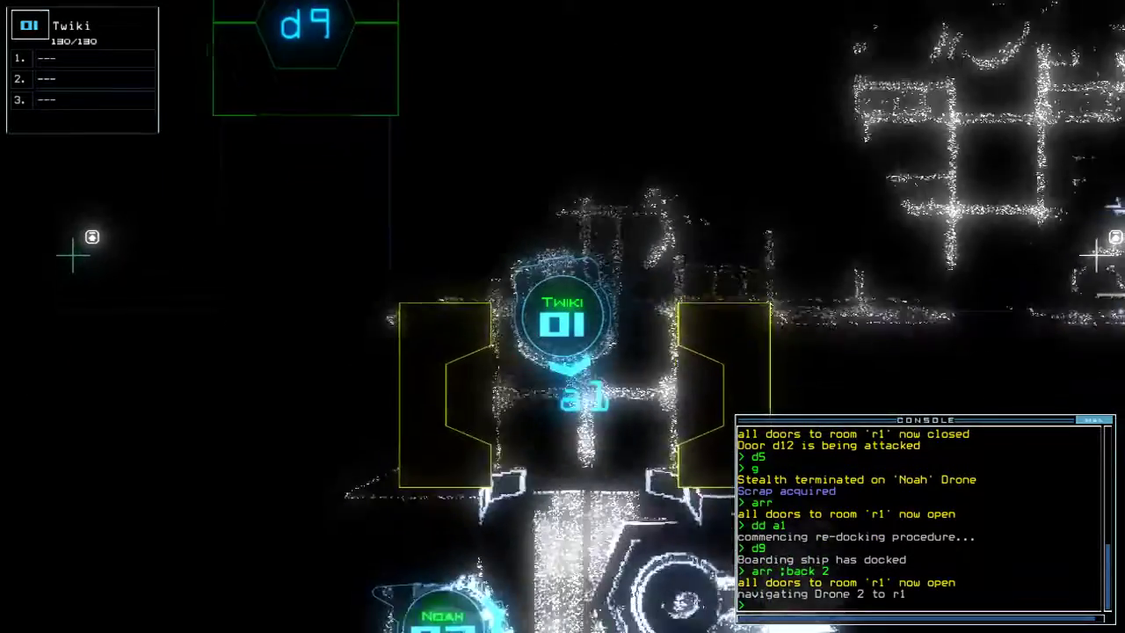
pyautogui.press('space')
pyautogui.write('out')
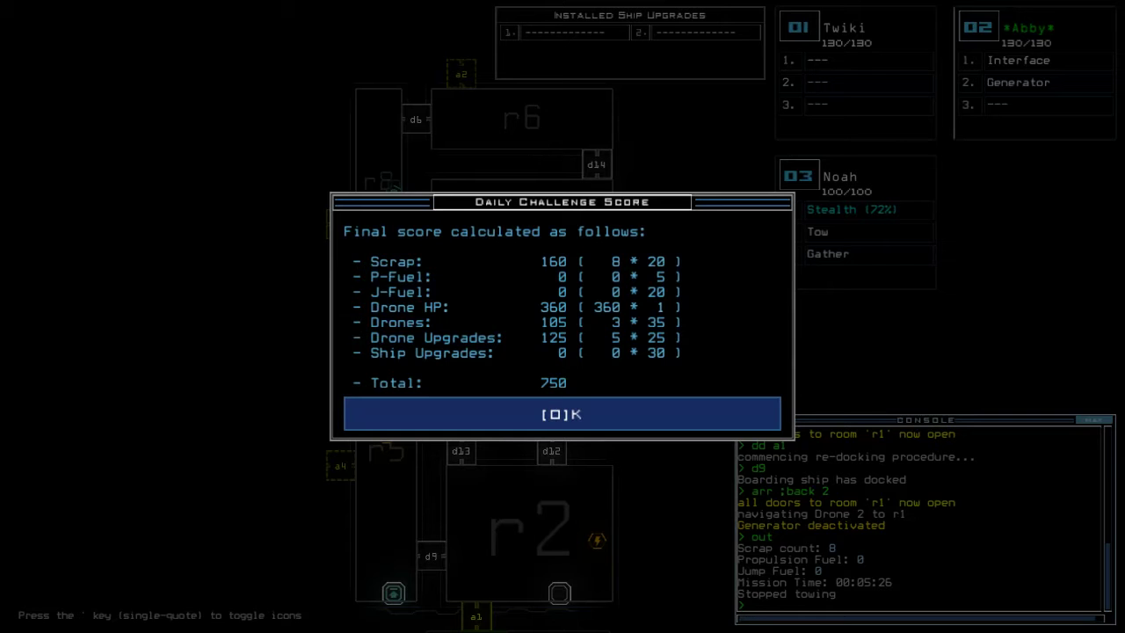
# Dismiss the 750-point score to load the 11/02/2020 daily leaderboard.
pyautogui.press('o')
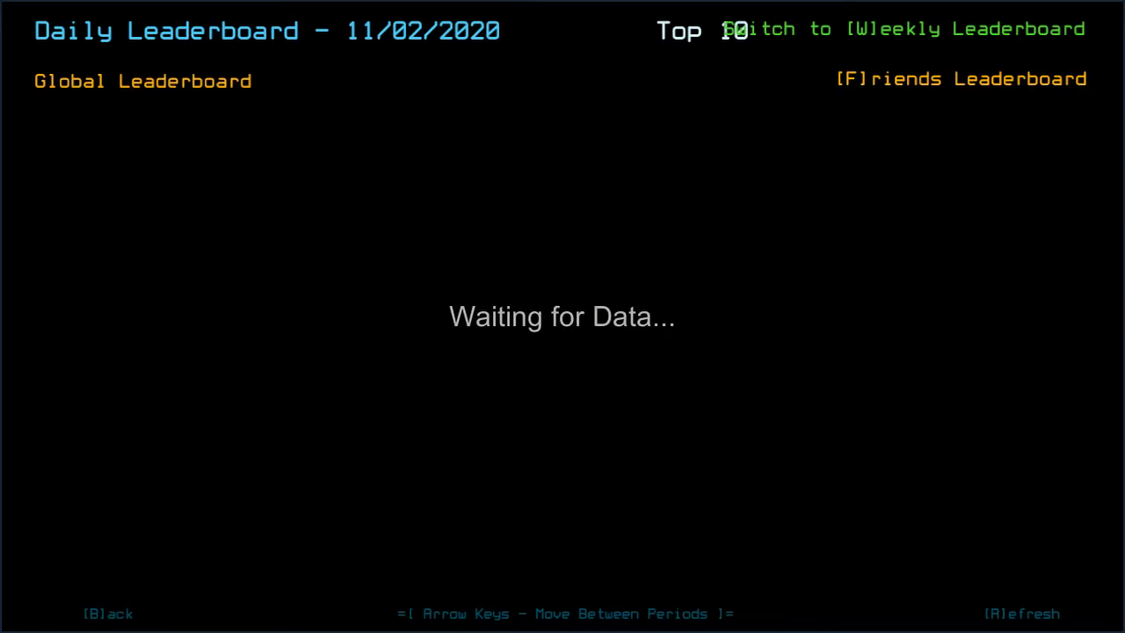